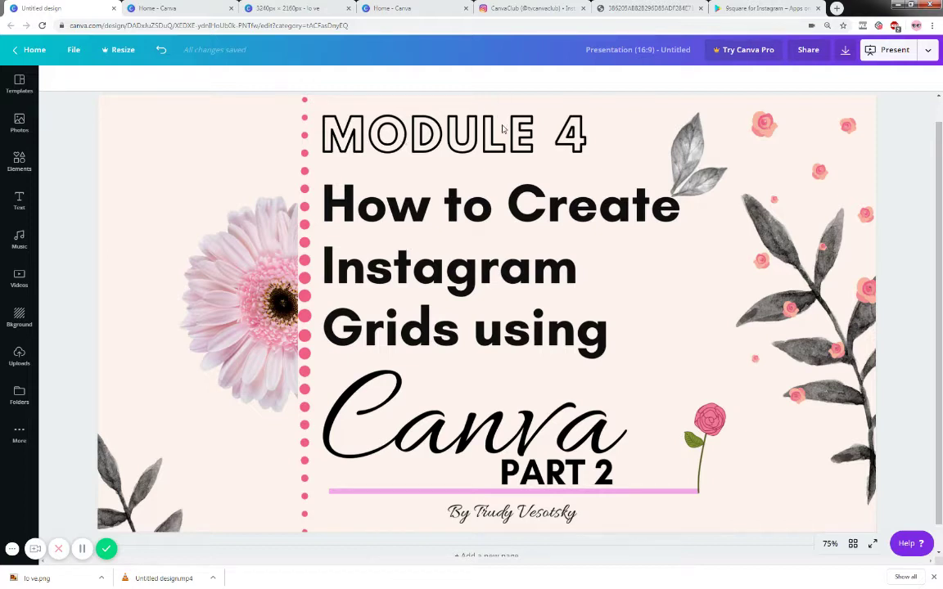
- Show the class's Instagram profile with its six coffee-cup post grid
left_click(533, 9)
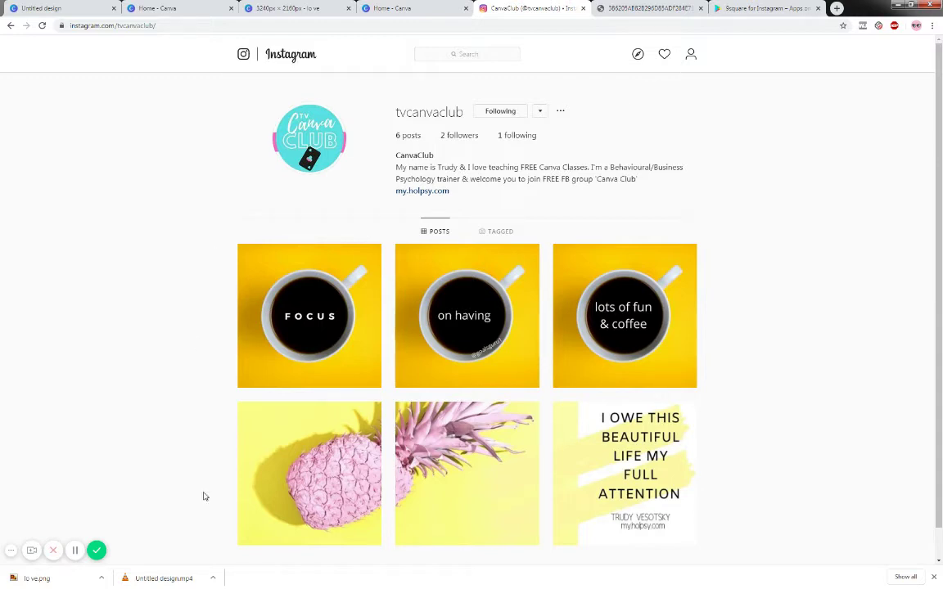
- Return to the finished 3240 × 2160 px 'lo ve' coffee LOVE design
left_click(280, 10)
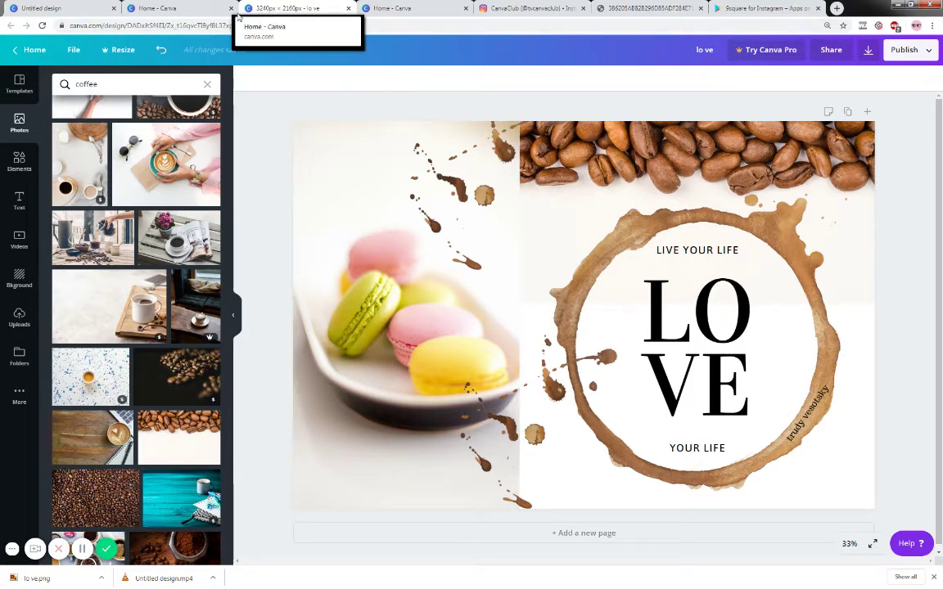
- Switch to the blank 3240 × 2160 px untitled design and bring up the stock Photos library
left_click(188, 9)
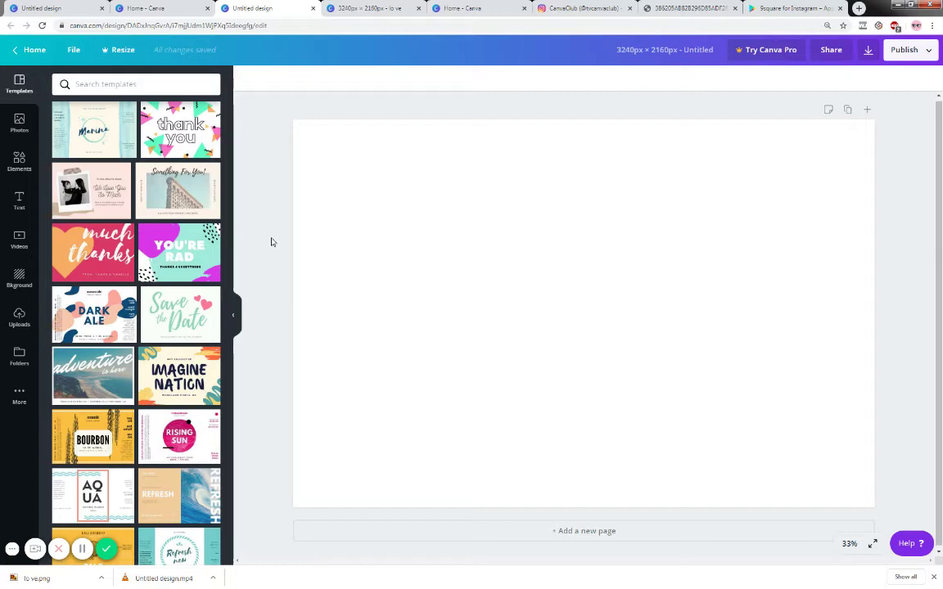
left_click(372, 13)
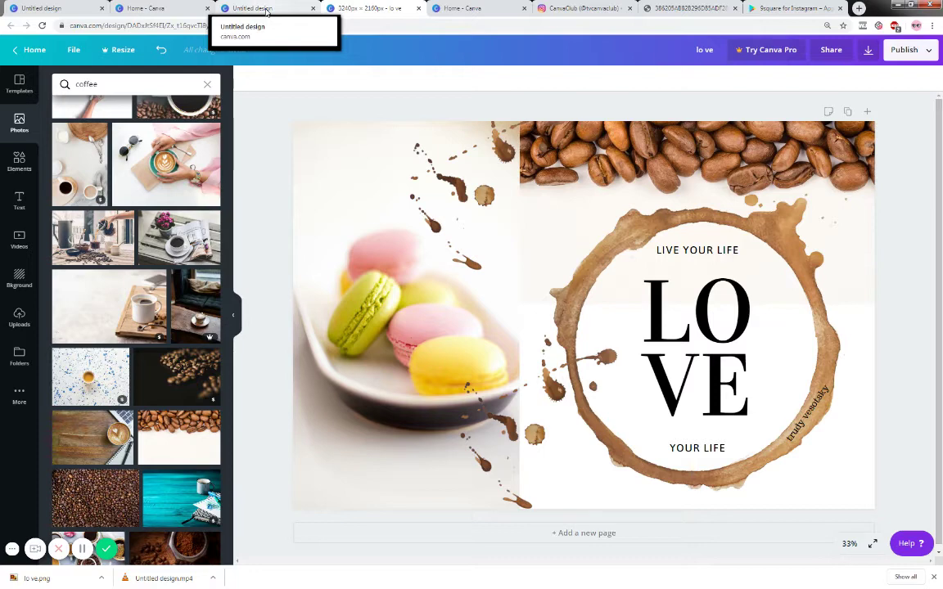
left_click(266, 12)
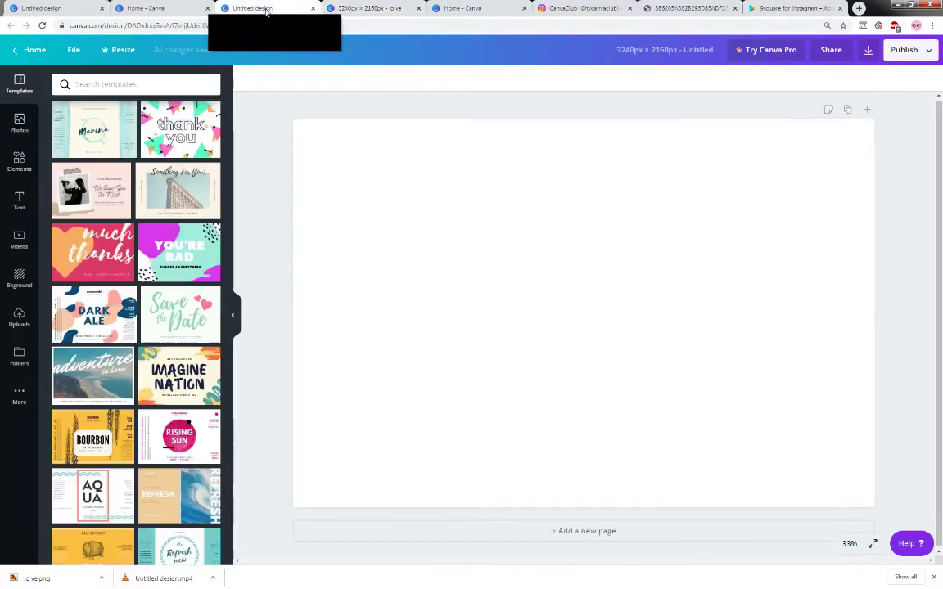
left_click(19, 123)
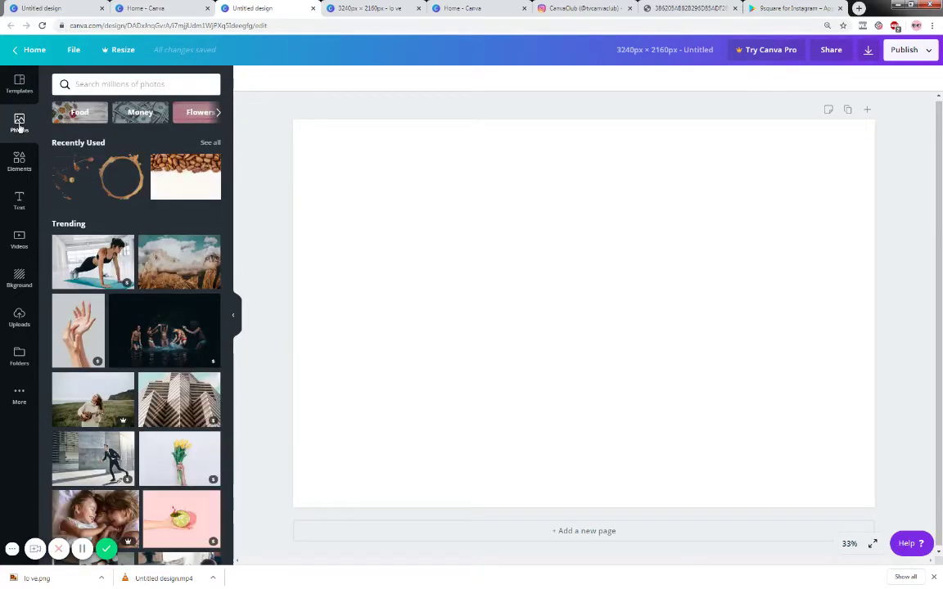
- Add the macaroons-in-a-dish photo and stretch it over the left side, top to bottom
left_click(102, 84)
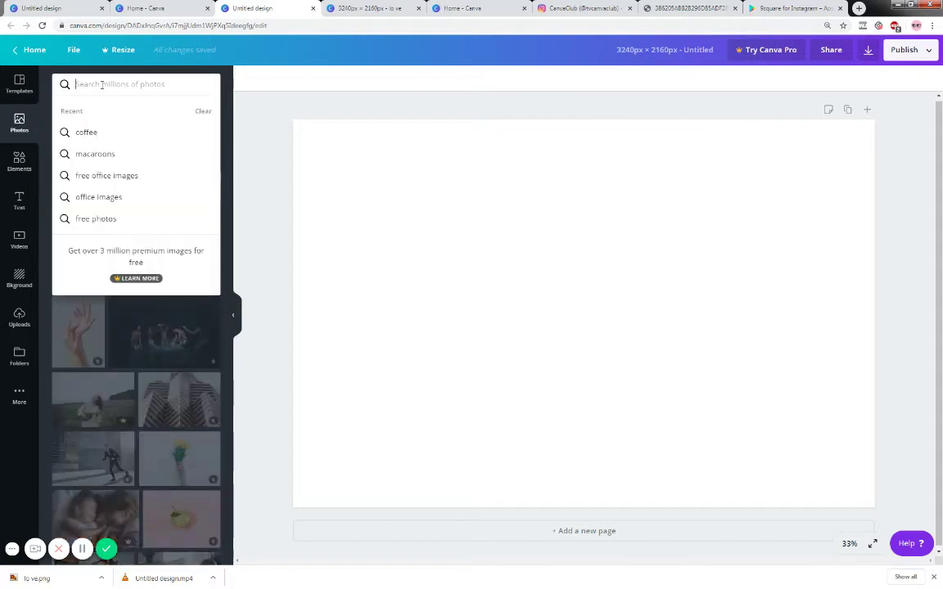
left_click(98, 155)
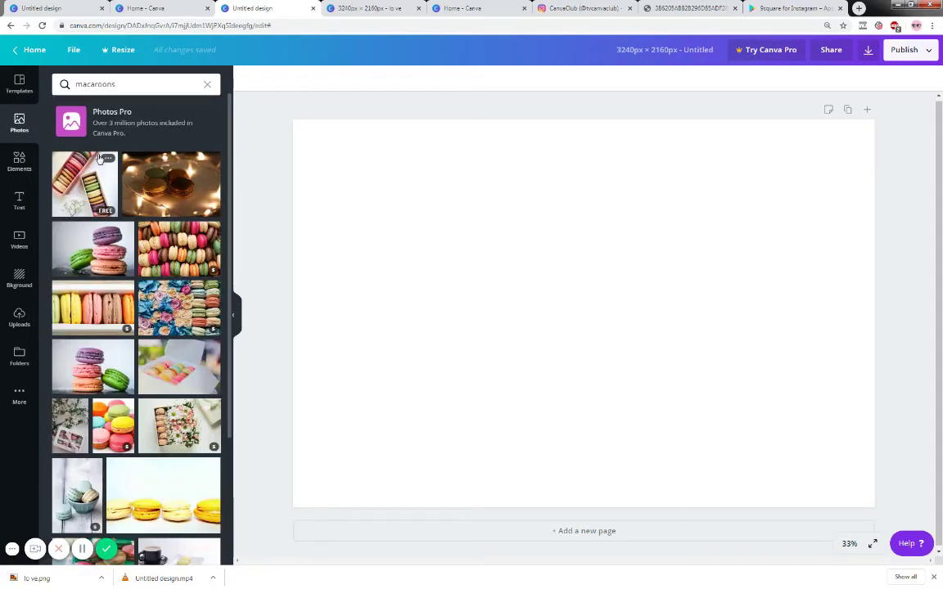
scroll(115, 448, "down", 1)
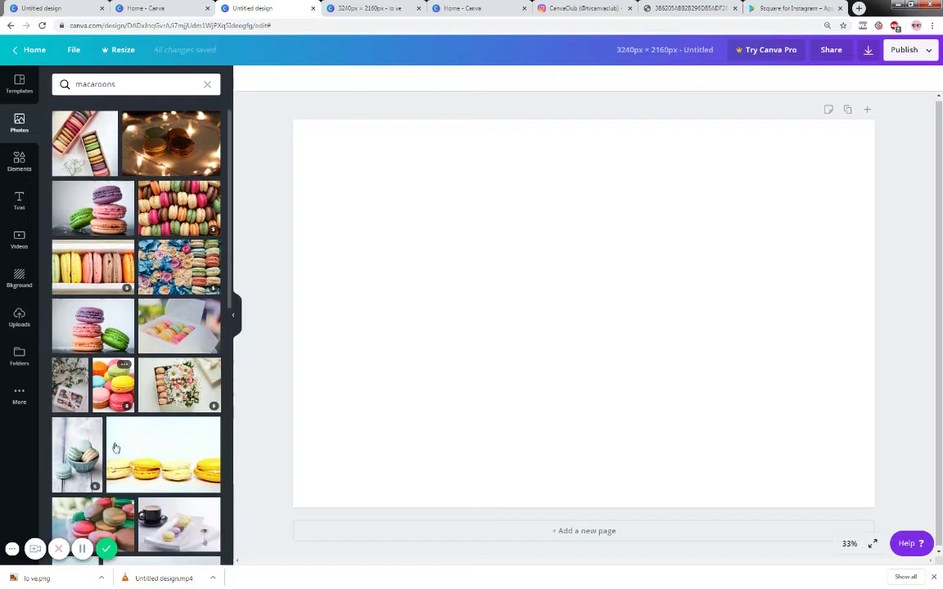
scroll(116, 448, "down", 5)
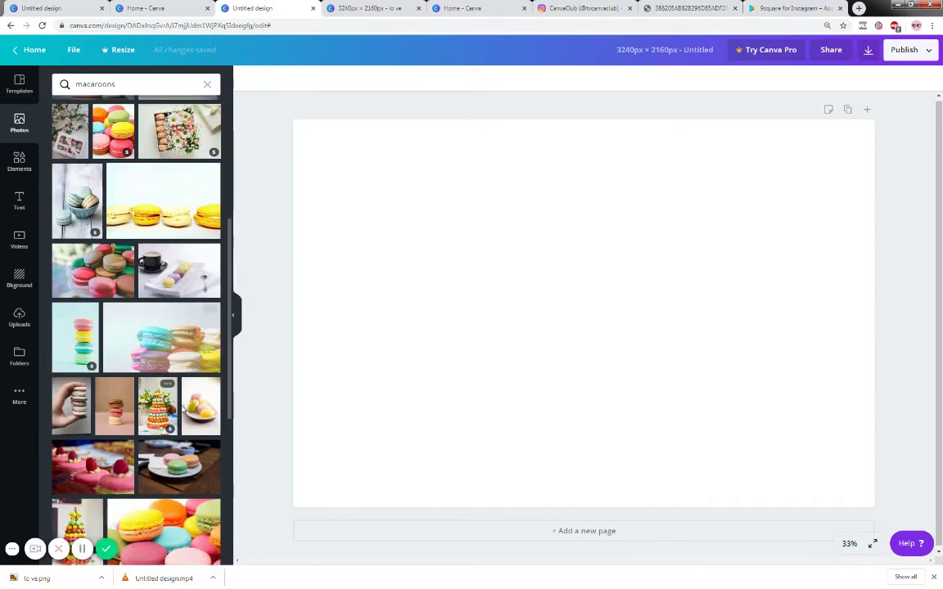
left_click(196, 405)
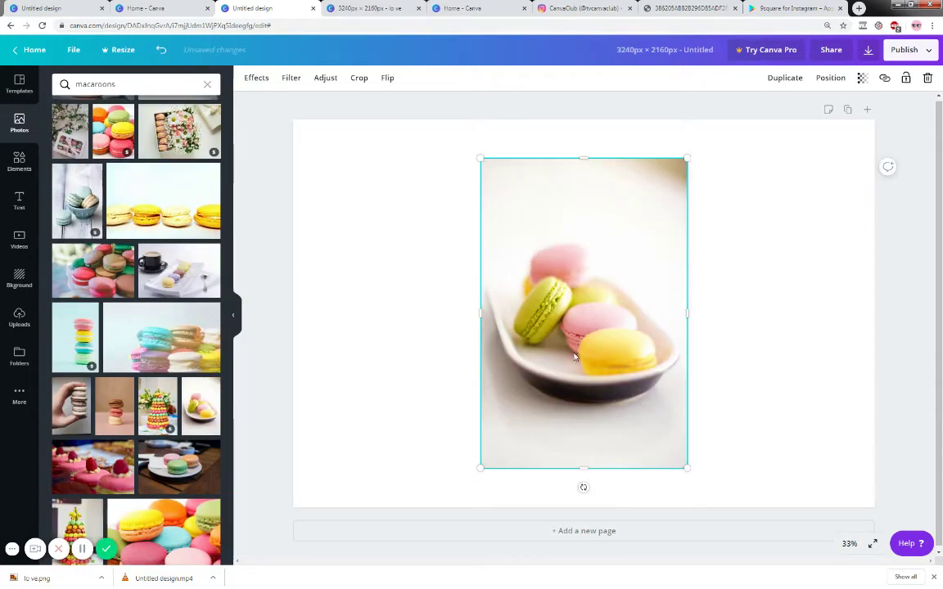
left_click_drag(574, 357, 402, 350)
left_click_drag(310, 159, 303, 110)
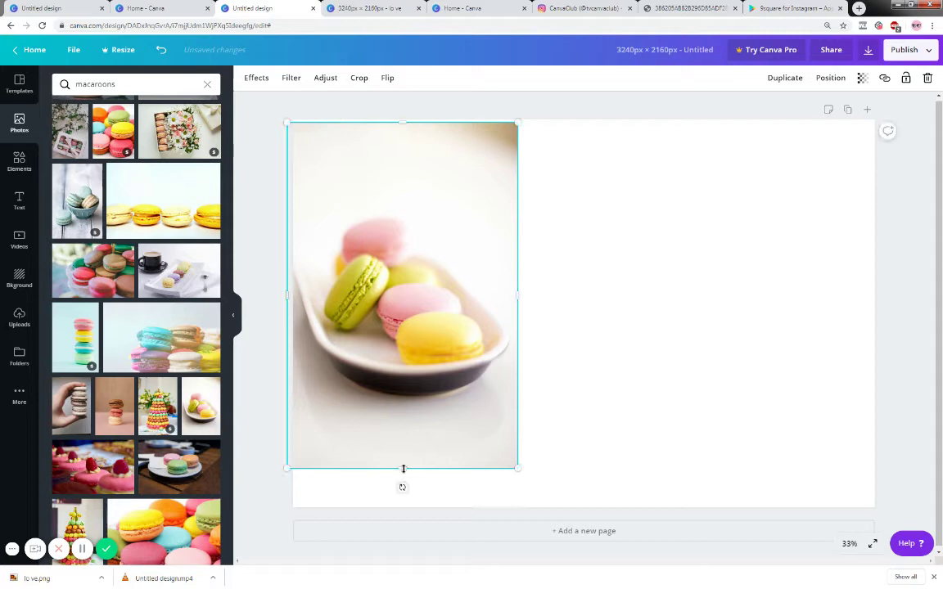
left_click_drag(403, 468, 404, 507)
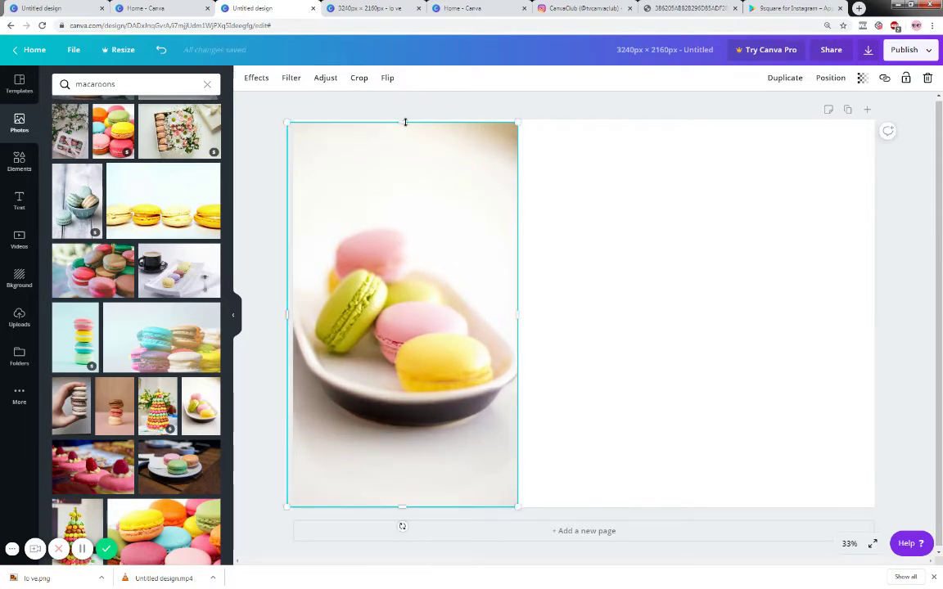
left_click_drag(405, 122, 405, 113)
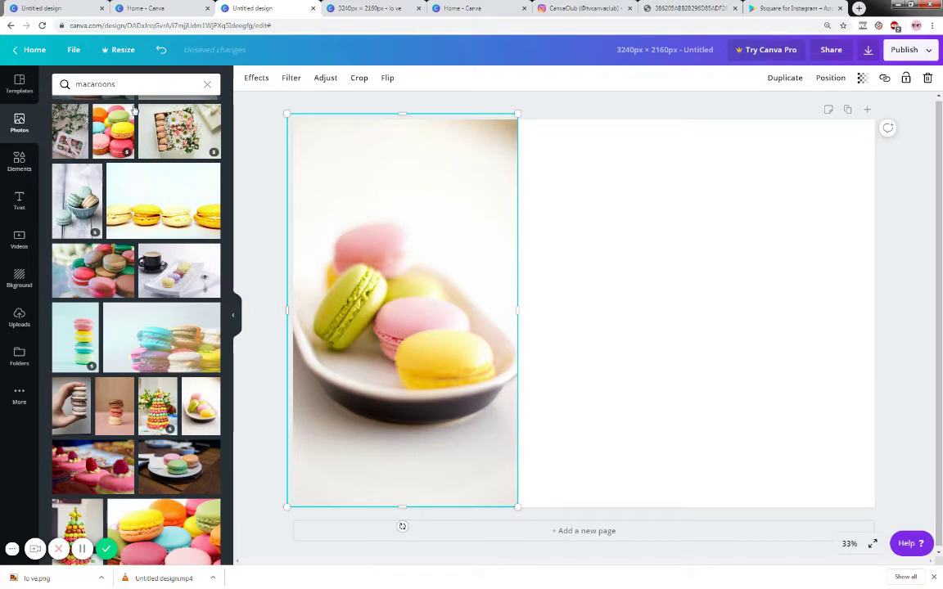
- Search the photo library for 'coffee' and browse the results
left_click_drag(130, 84, 72, 85)
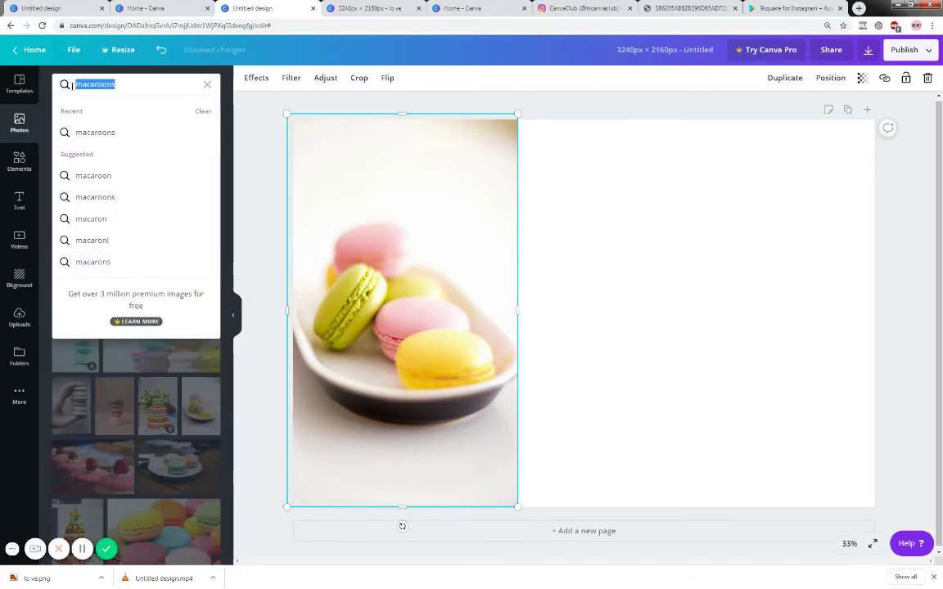
type("coffee")
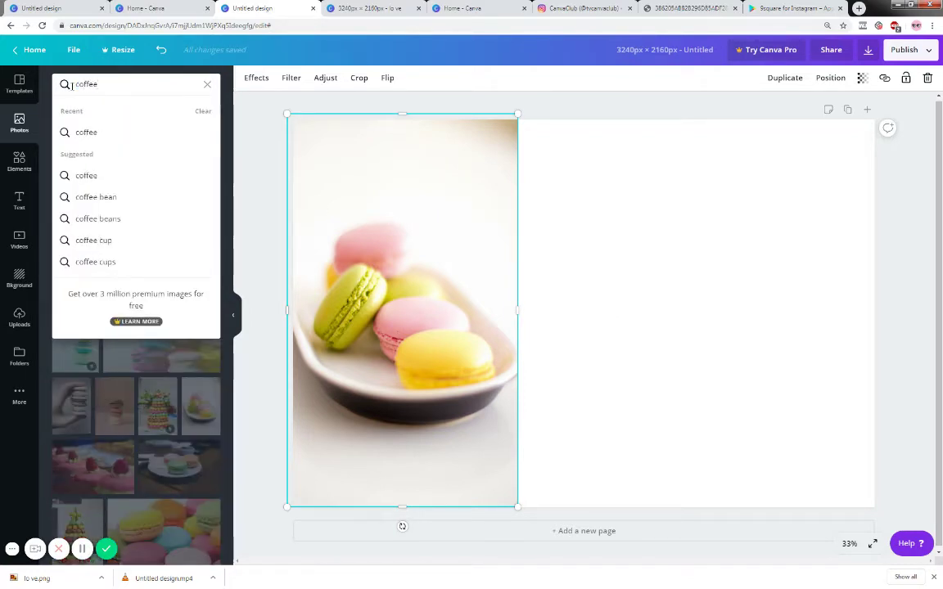
key("Return")
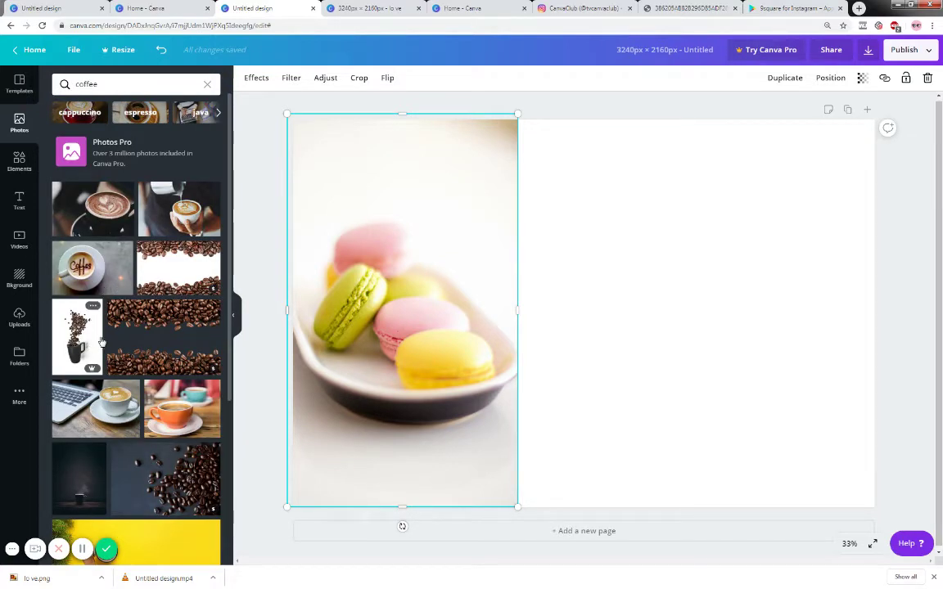
scroll(137, 333, "down", 5)
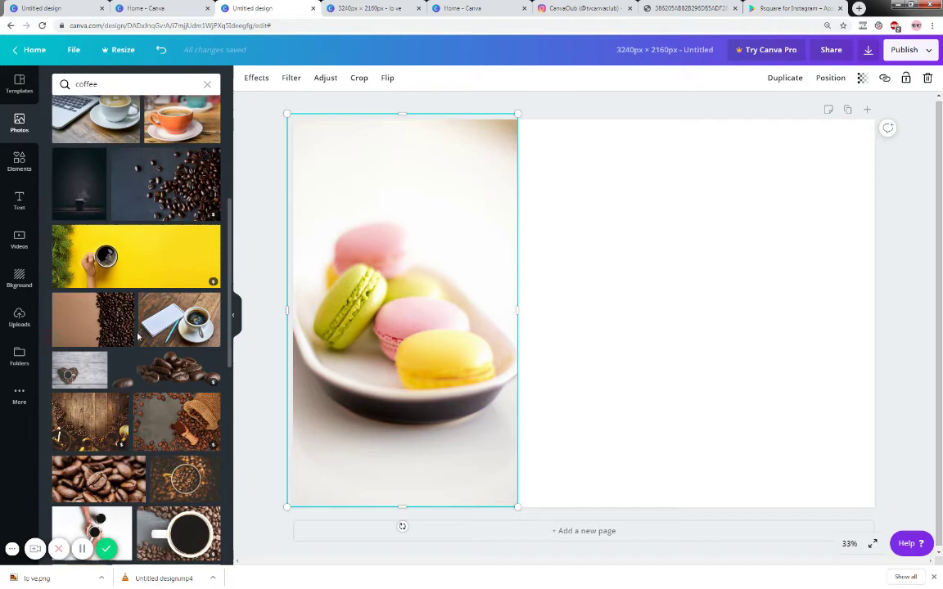
scroll(138, 336, "down", 5)
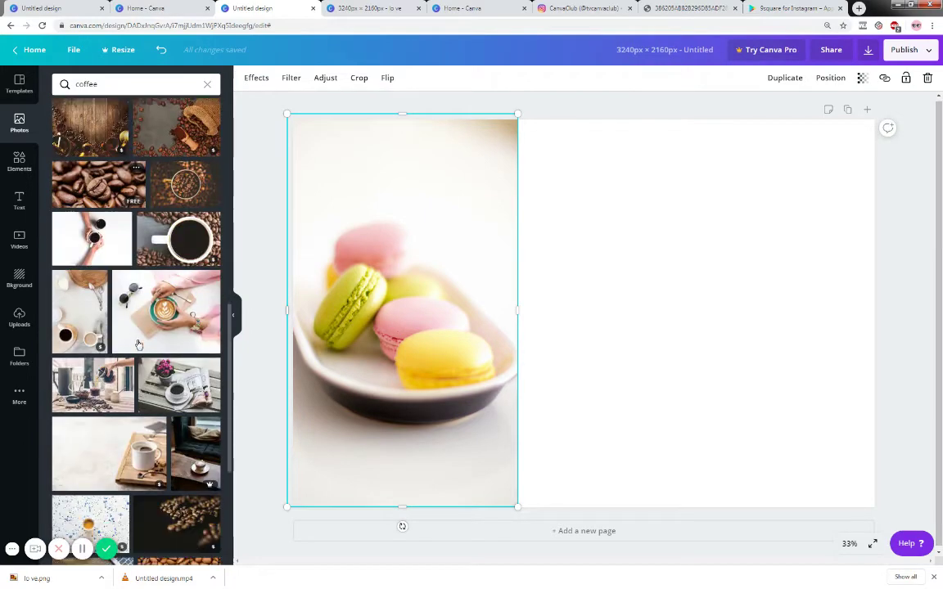
scroll(138, 345, "down", 3)
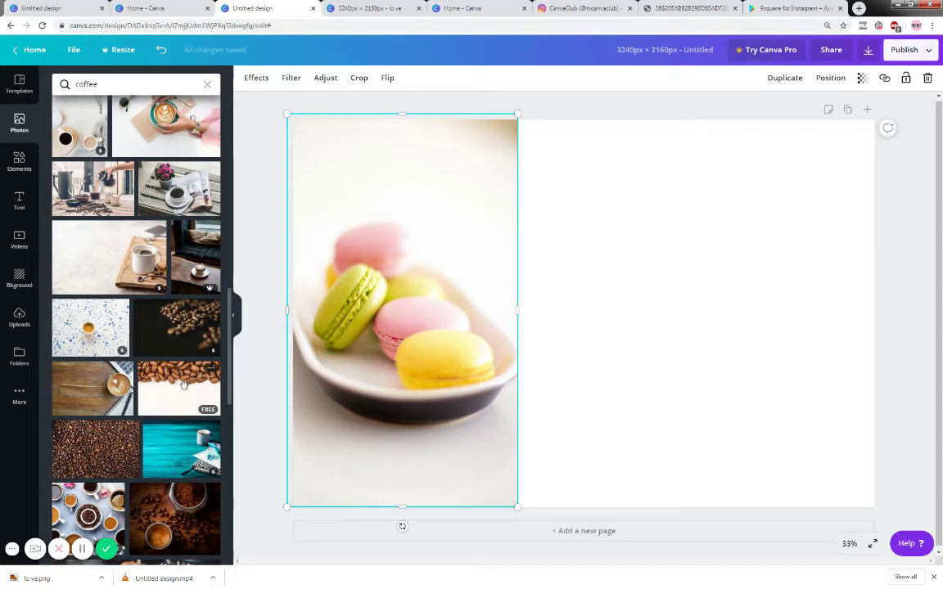
- Add the coffee beans photo beside the macarons, widened to the right page edge
left_click(184, 385)
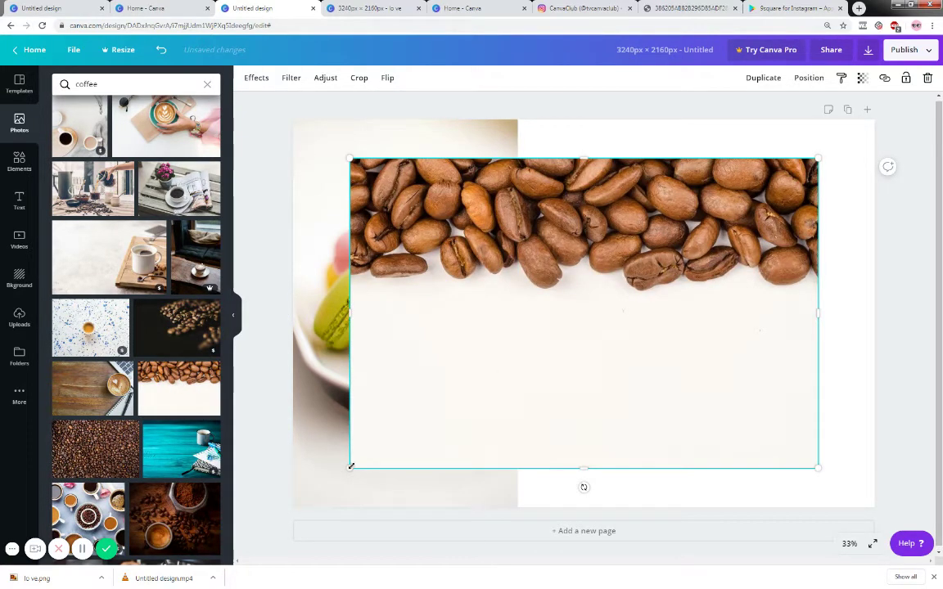
left_click_drag(350, 466, 478, 383)
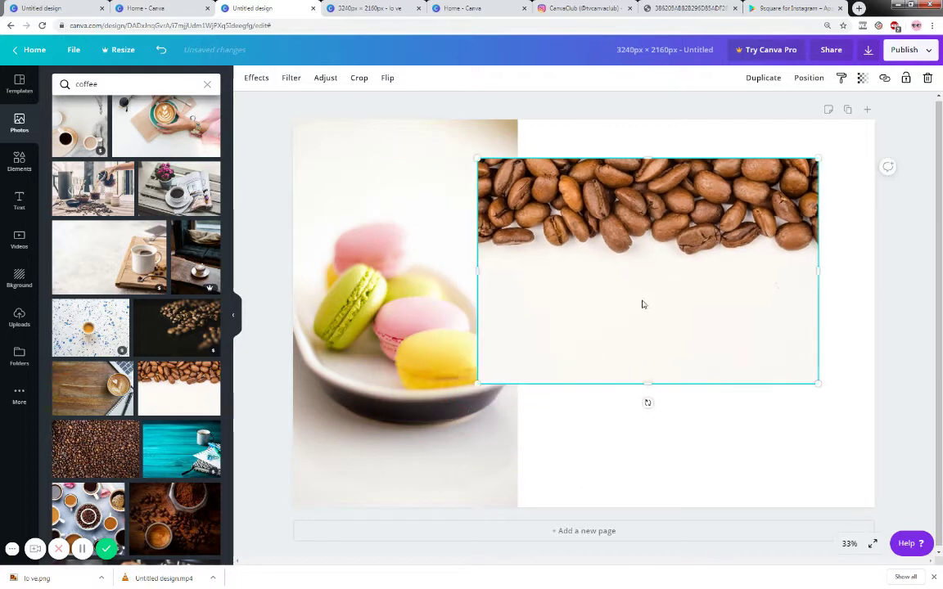
left_click_drag(642, 304, 673, 268)
left_click_drag(858, 220, 880, 216)
left_click_drag(855, 254, 855, 254)
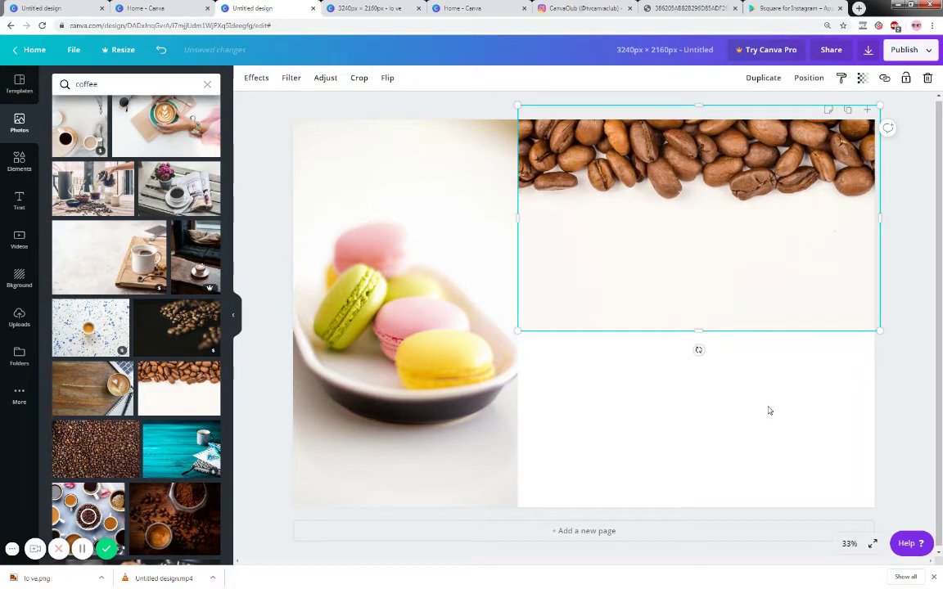
- Add the coffee-stain ring, enlarged and set against the right edge
scroll(131, 350, "down", 5)
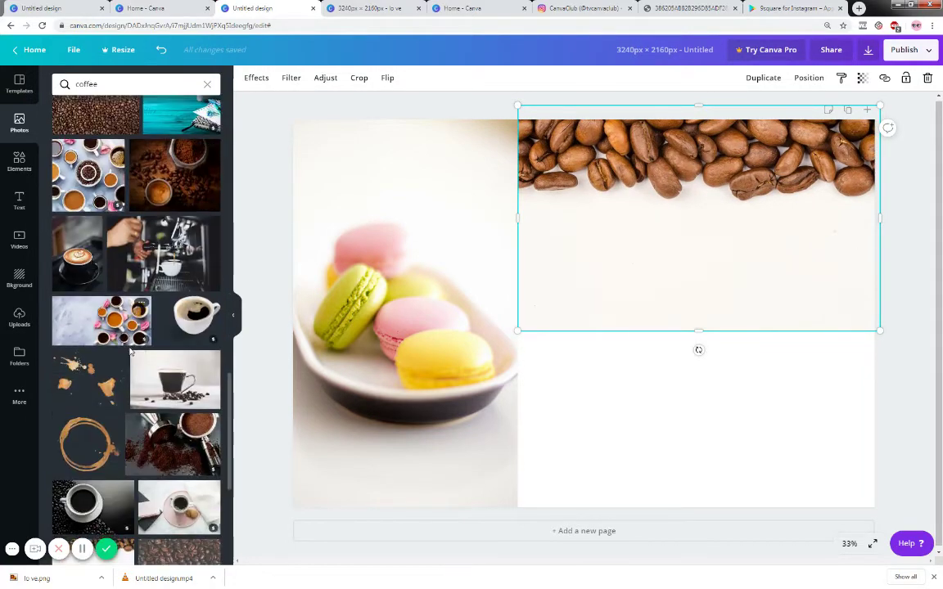
scroll(107, 353, "down", 2)
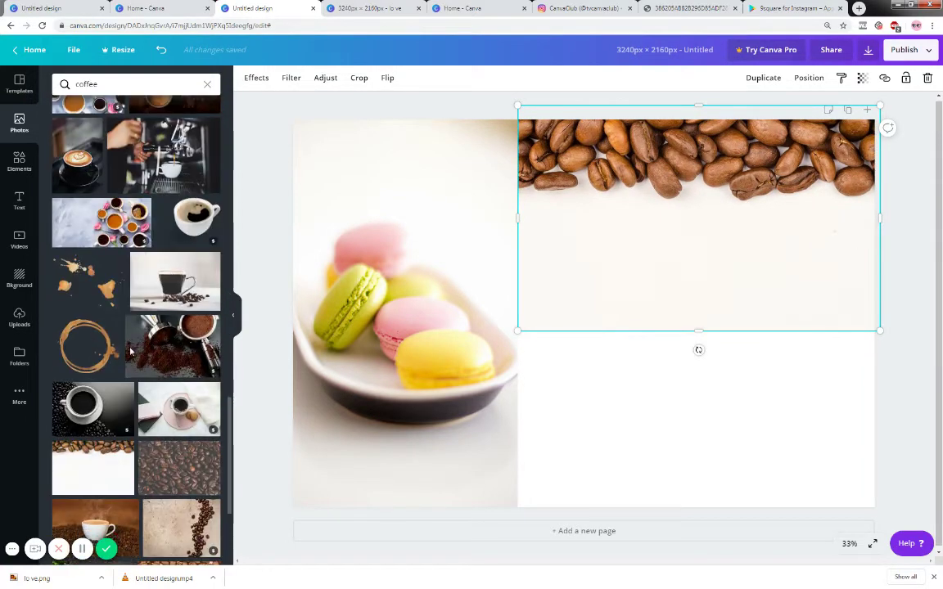
left_click(84, 358)
left_click_drag(627, 405, 737, 443)
left_click_drag(520, 505, 494, 524)
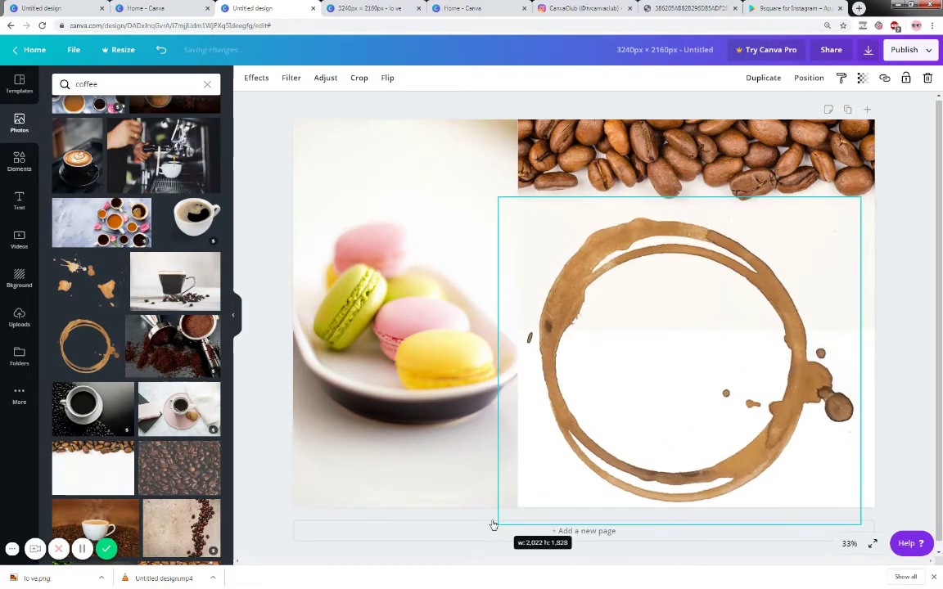
left_click_drag(697, 408, 710, 401)
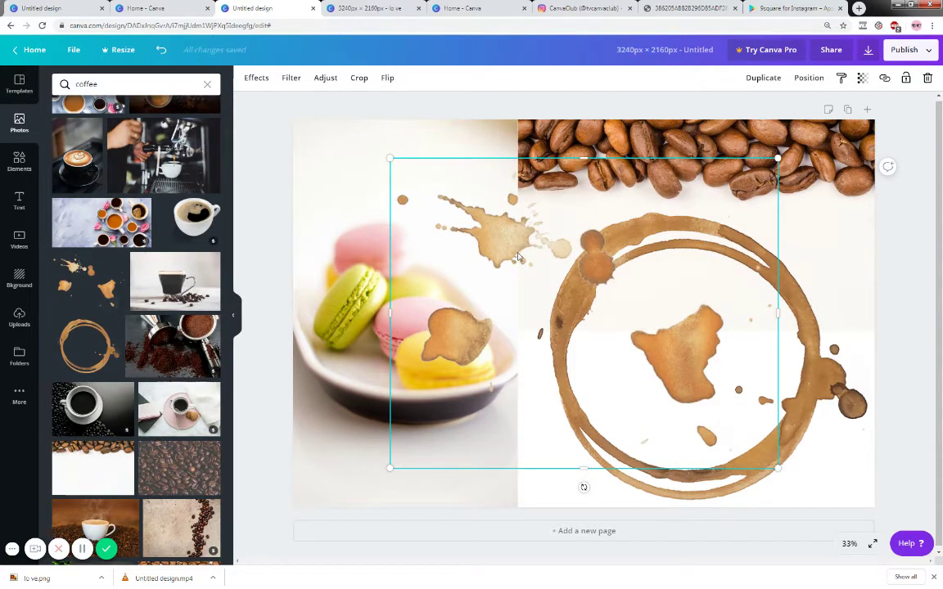
- Shrink and rotate the coffee-splash image and move it onto the macaron photo
left_click_drag(518, 257, 502, 302)
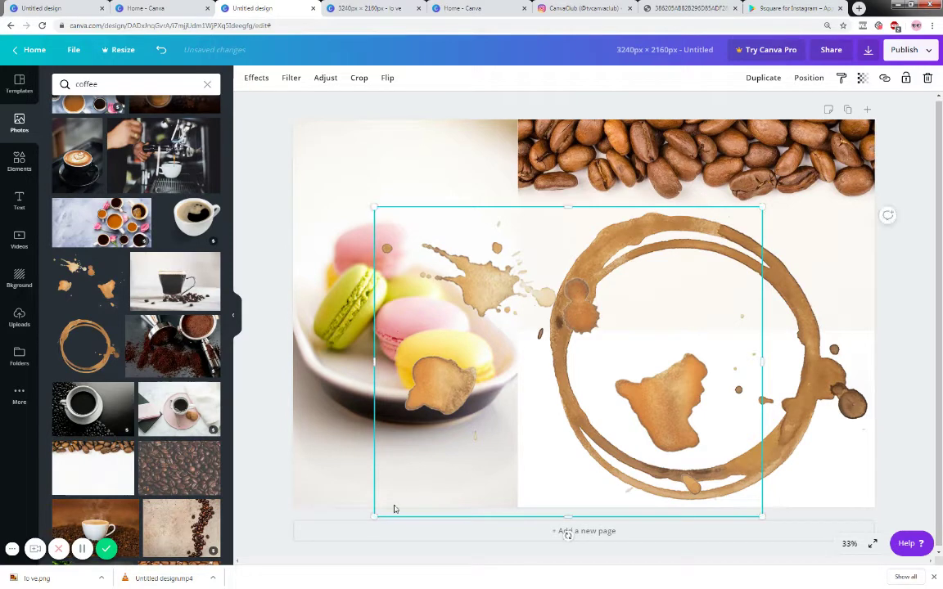
left_click_drag(447, 464, 536, 393)
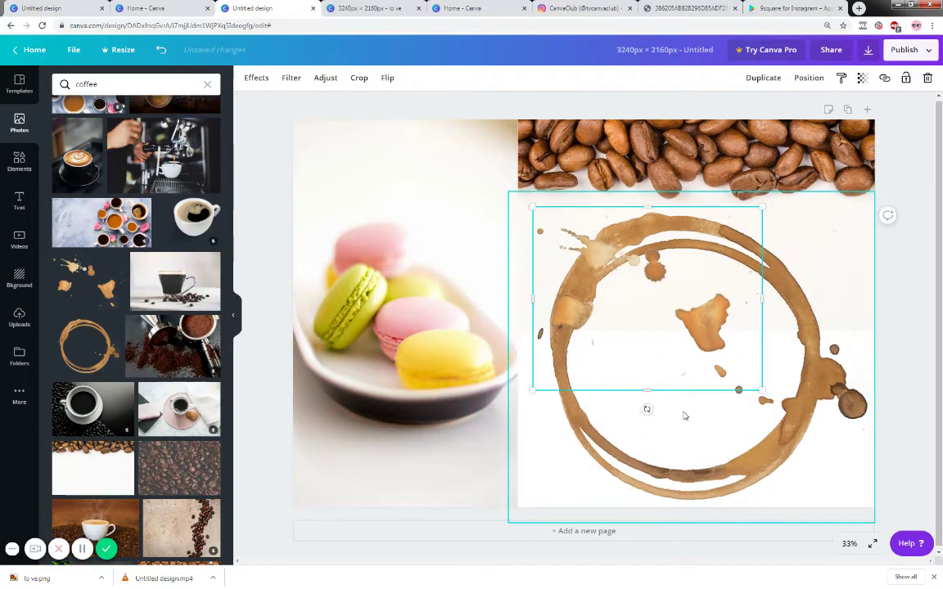
left_click_drag(646, 408, 545, 283)
left_click_drag(582, 391, 522, 458)
- Add the coffee-splatter photo and remove the tilted coffee splash from the macarons
scroll(118, 366, "down", 3)
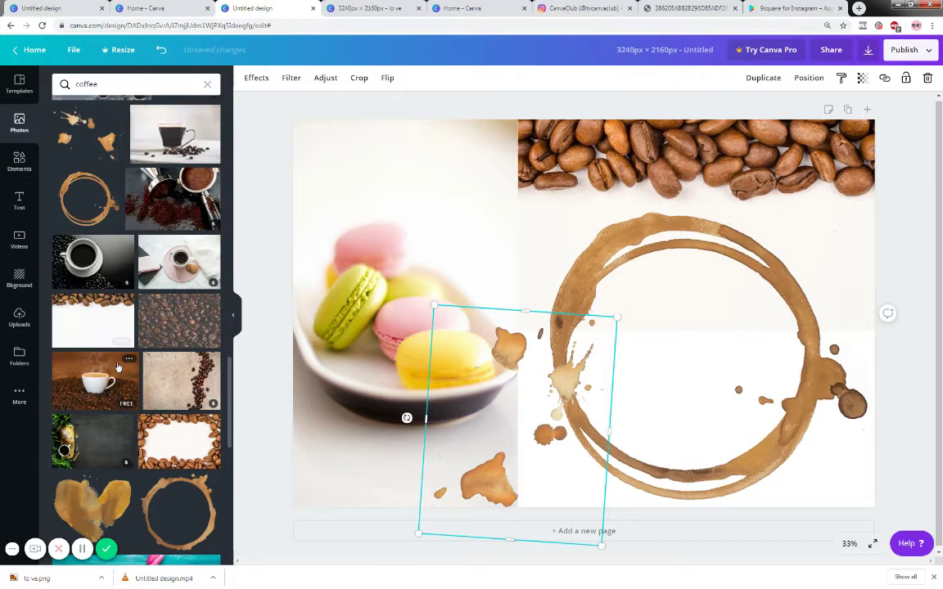
scroll(118, 367, "down", 3)
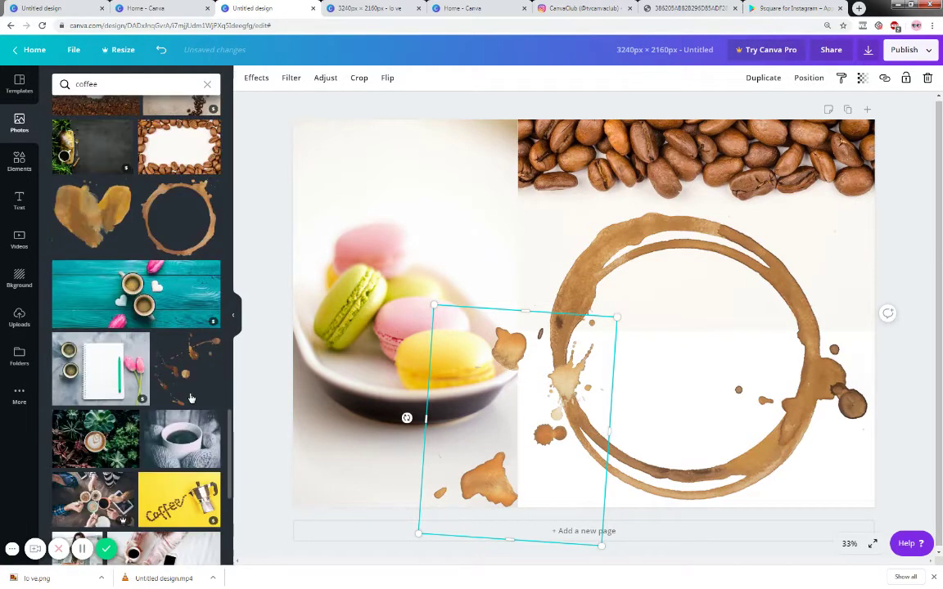
left_click(191, 371)
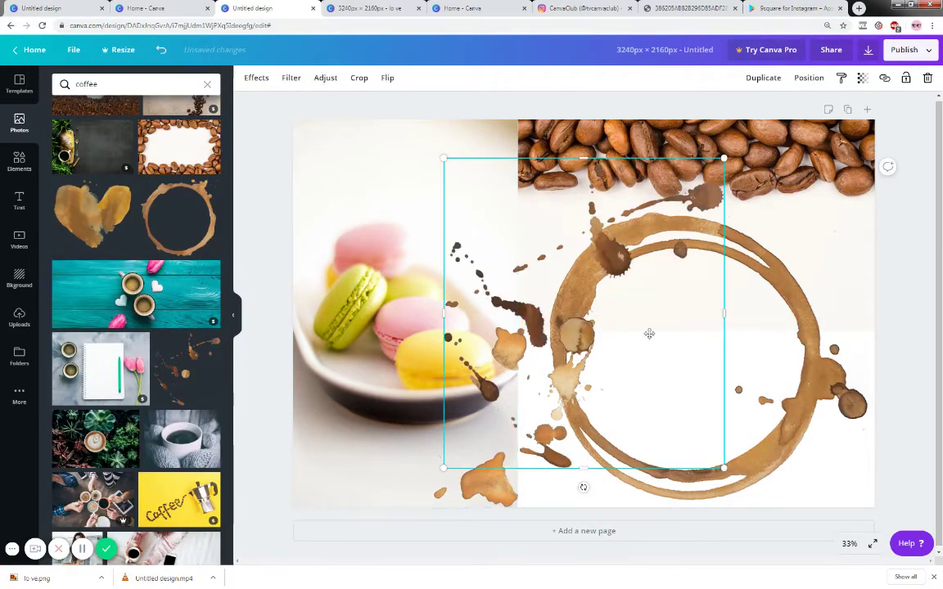
left_click_drag(649, 334, 502, 478)
key("ctrl+z")
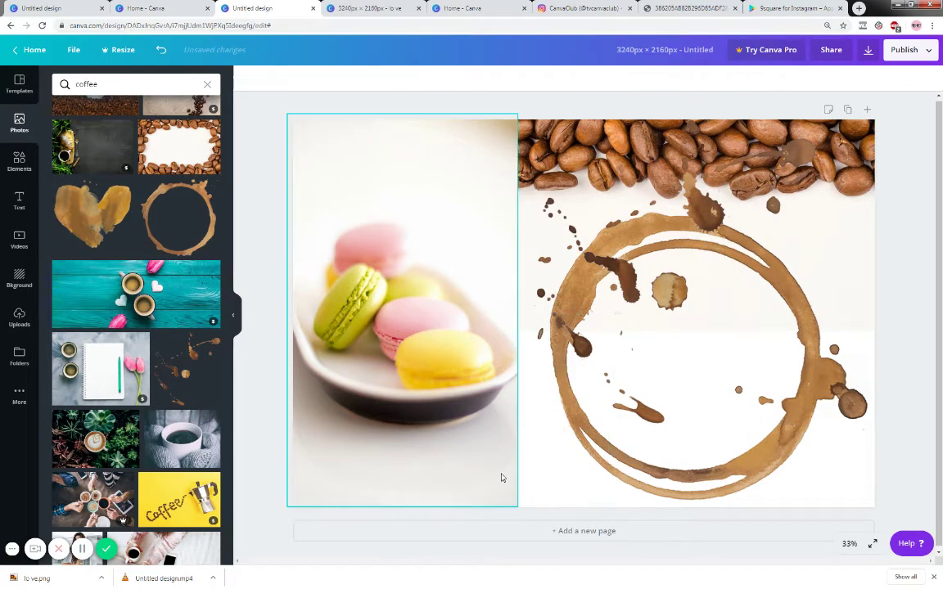
- Move the splatter over the macarons and place a smaller 45°-rotated copy near the top
left_click_drag(640, 318, 487, 526)
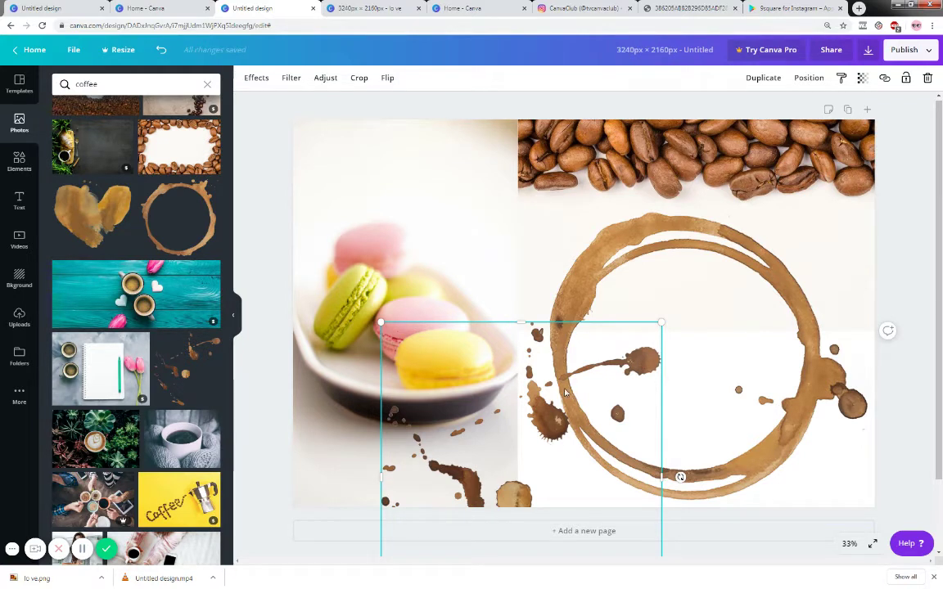
left_click_drag(557, 407, 519, 231)
left_click(763, 78)
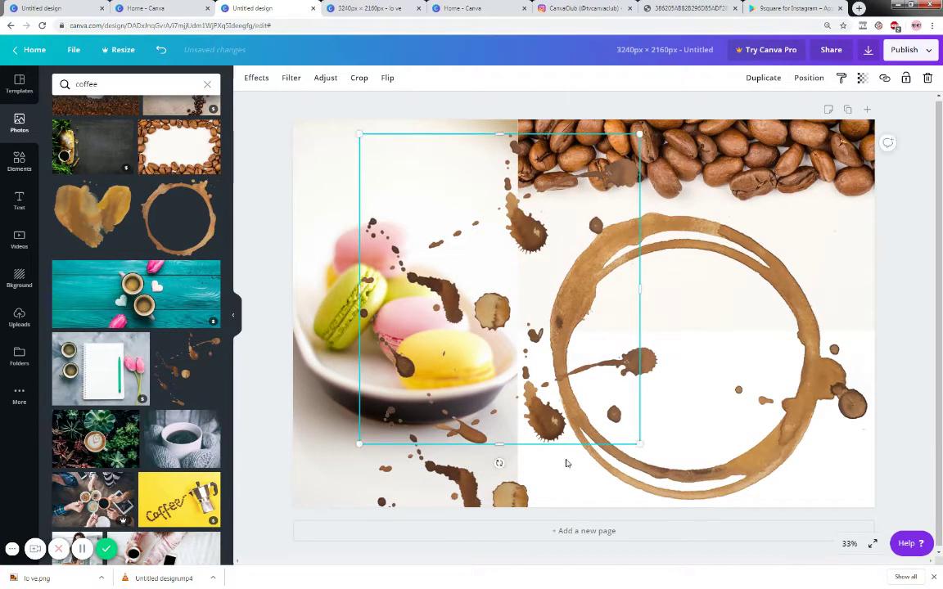
left_click_drag(498, 464, 394, 429)
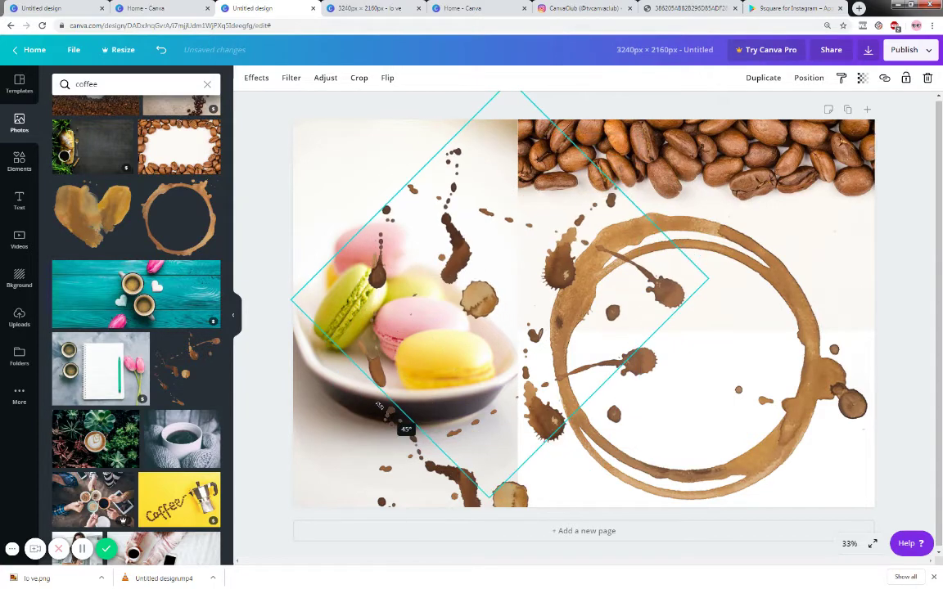
left_click_drag(489, 497, 495, 345)
left_click_drag(538, 274, 535, 236)
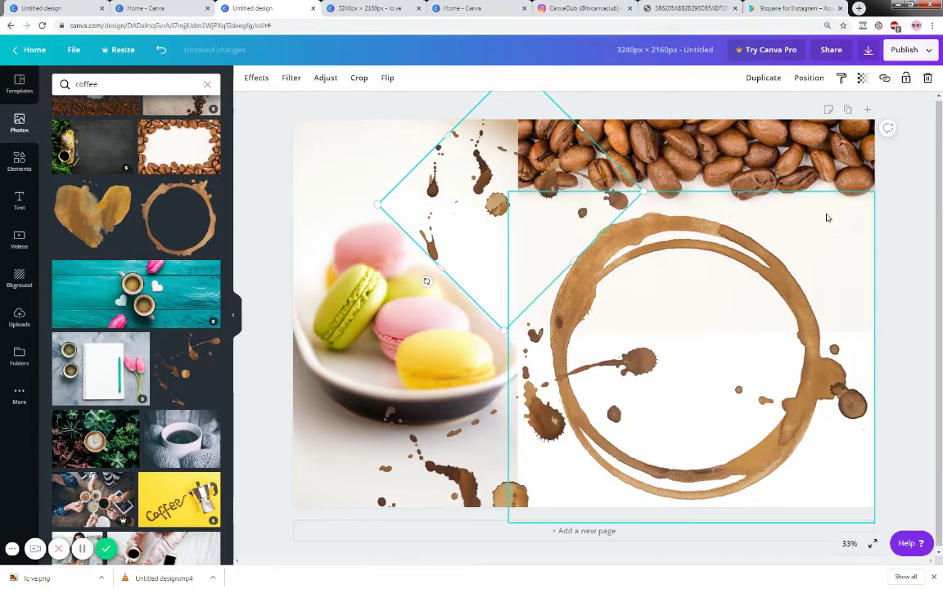
left_click(628, 238)
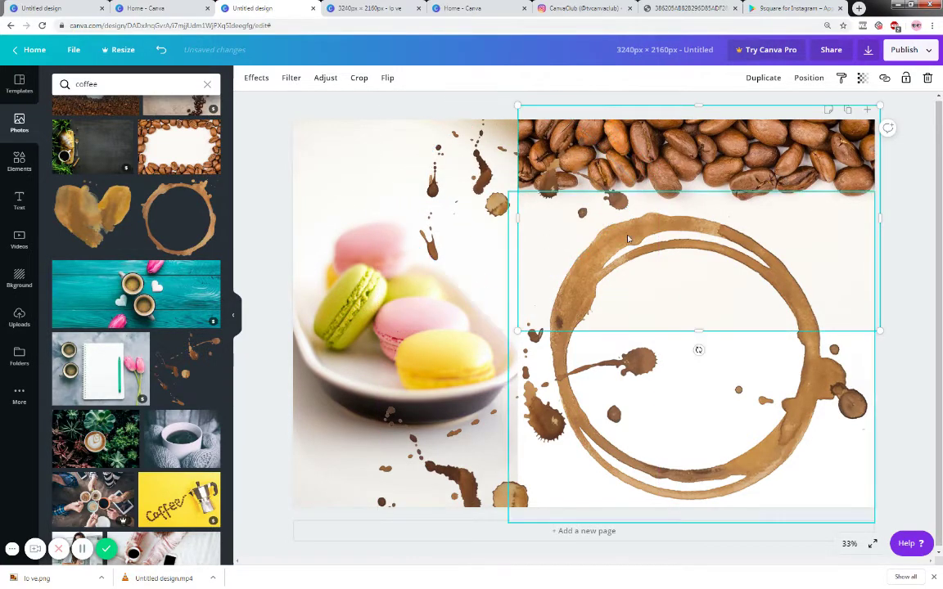
- Add the 'February 14 / LOVE / Valentine's Day' text combination, enlarged and centred in the coffee ring
left_click(20, 199)
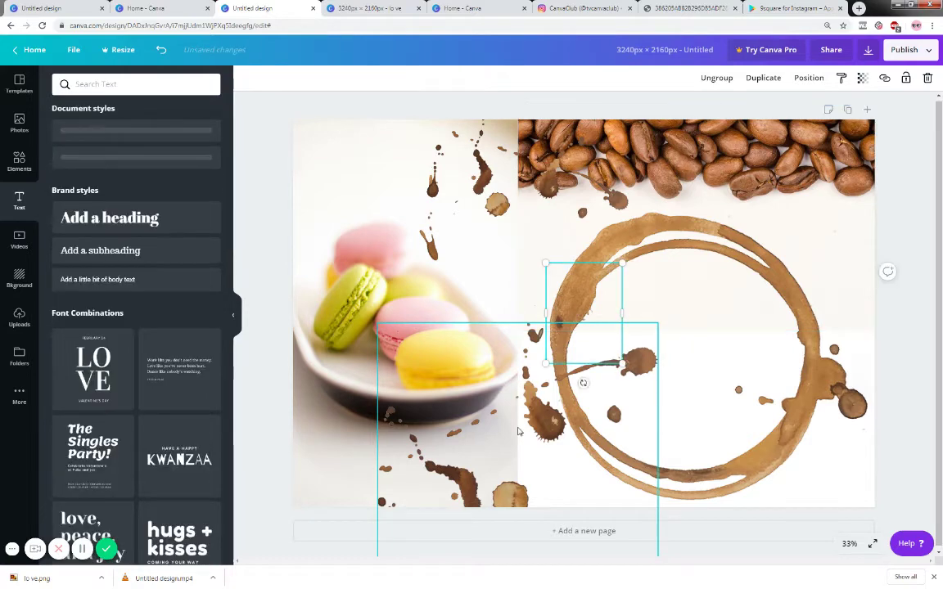
left_click_drag(621, 363, 735, 433)
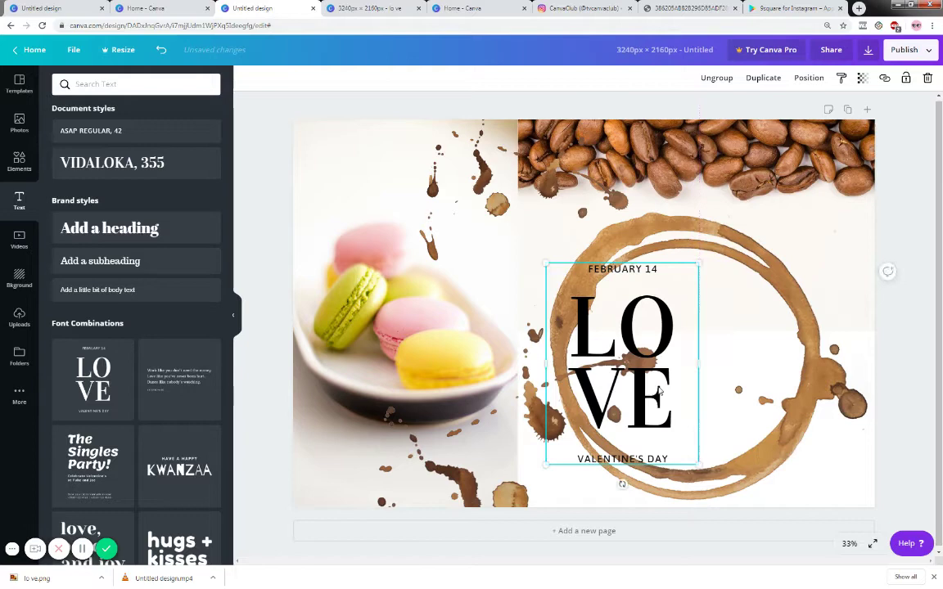
left_click_drag(635, 388, 698, 379)
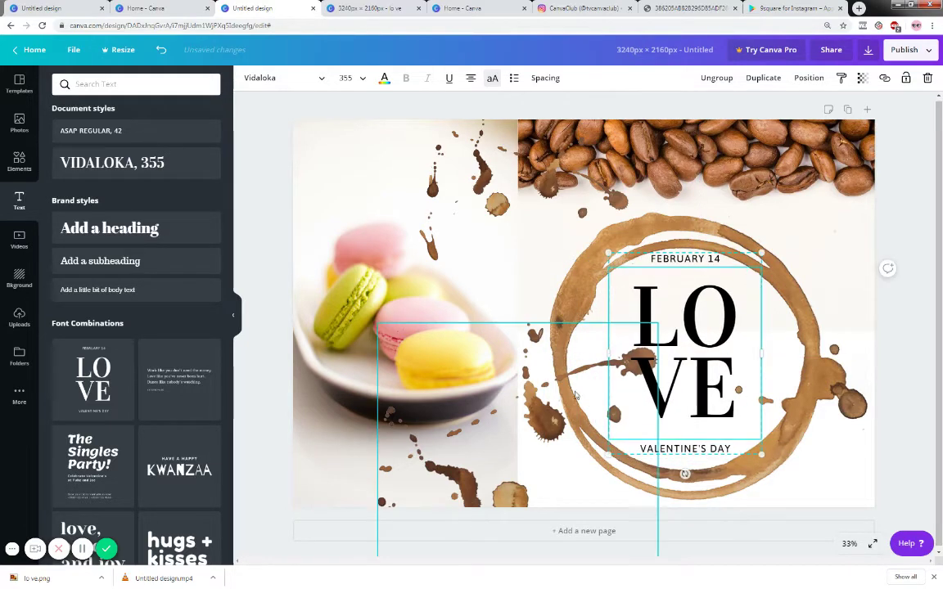
left_click_drag(551, 401, 520, 398)
- Replace FEBRUARY 14 with LIVE YOUR LIFE and VALENTINE'S DAY with YOUR LIFE
left_click(696, 263)
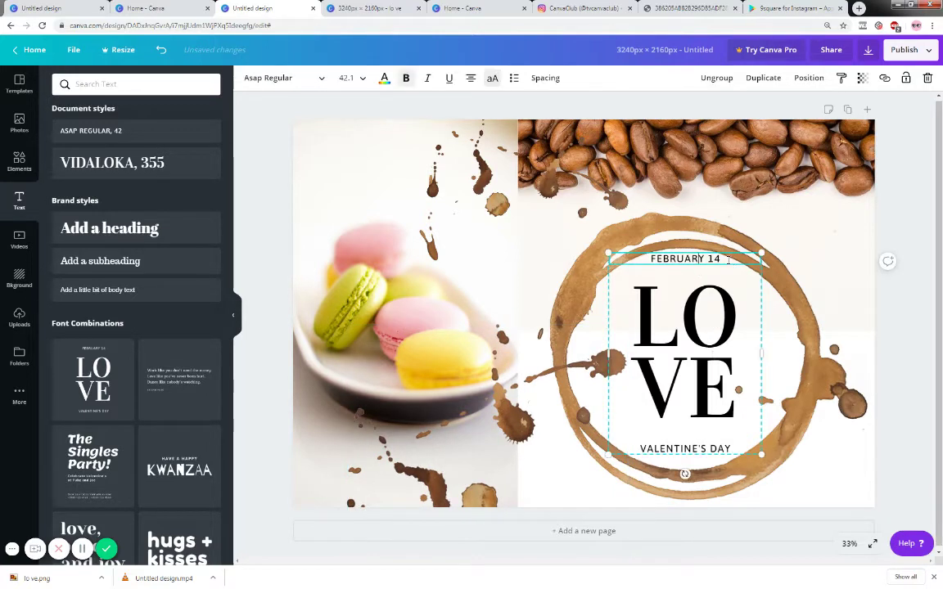
double_click(649, 258)
type("LIV")
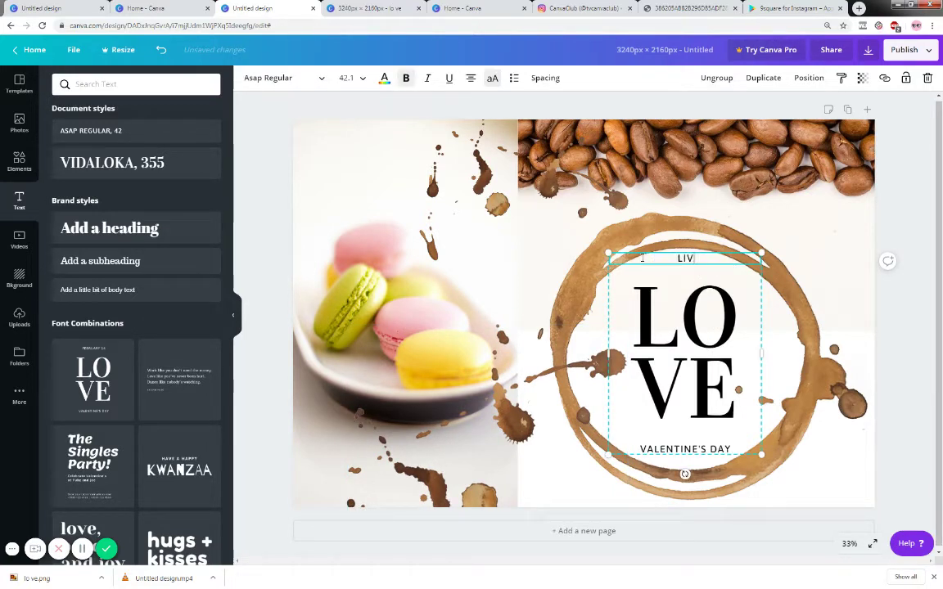
type("E YOUR LIFE")
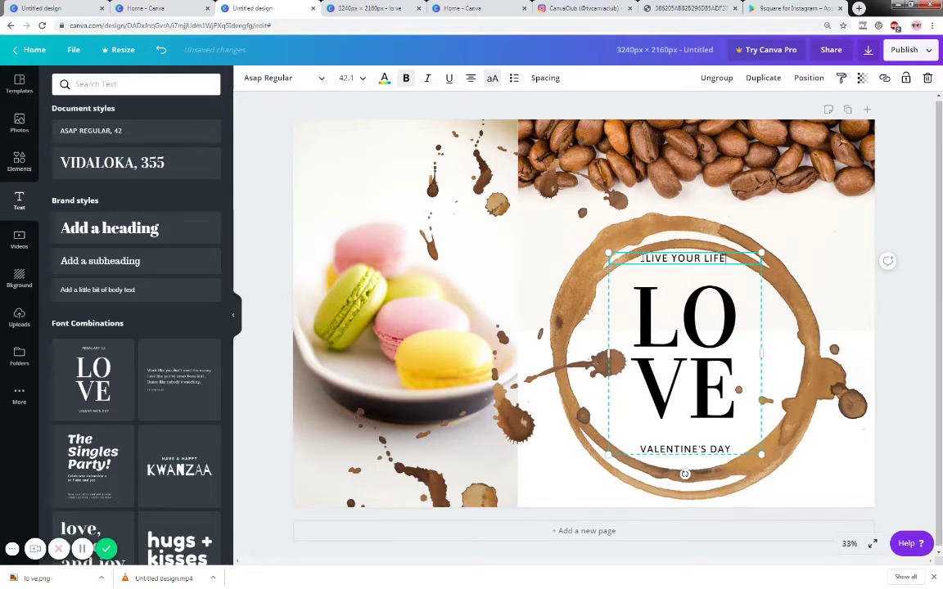
left_click(636, 450)
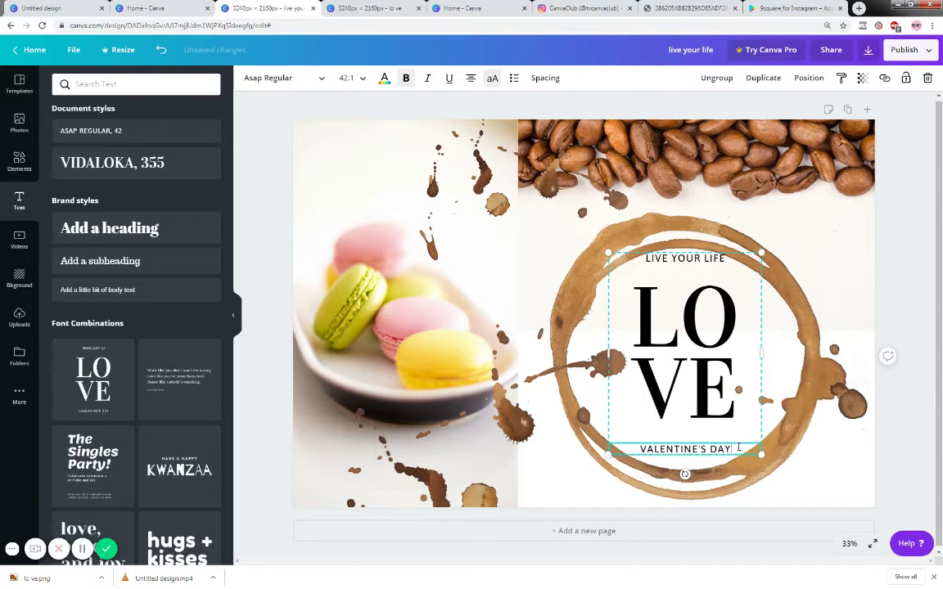
left_click(640, 449)
type("YOUR LIFE")
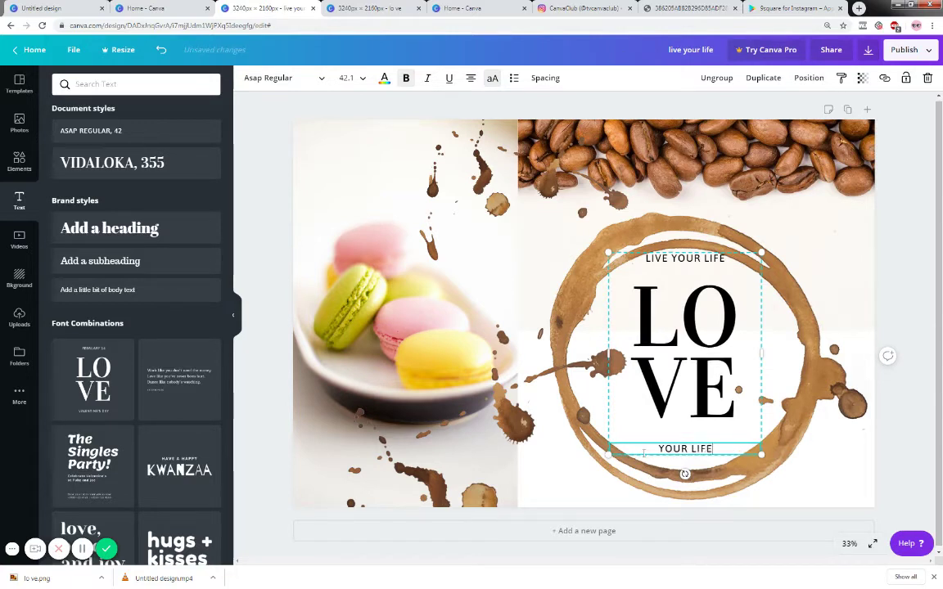
left_click(904, 322)
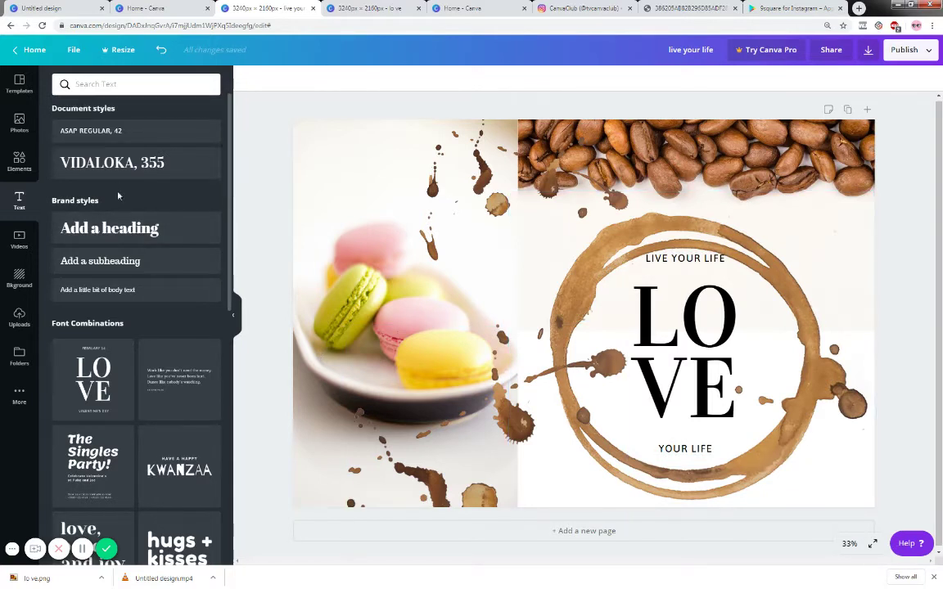
- Add a subheading with the signature name, enlarged, tilted and placed along the ring's lower right
left_click(127, 270)
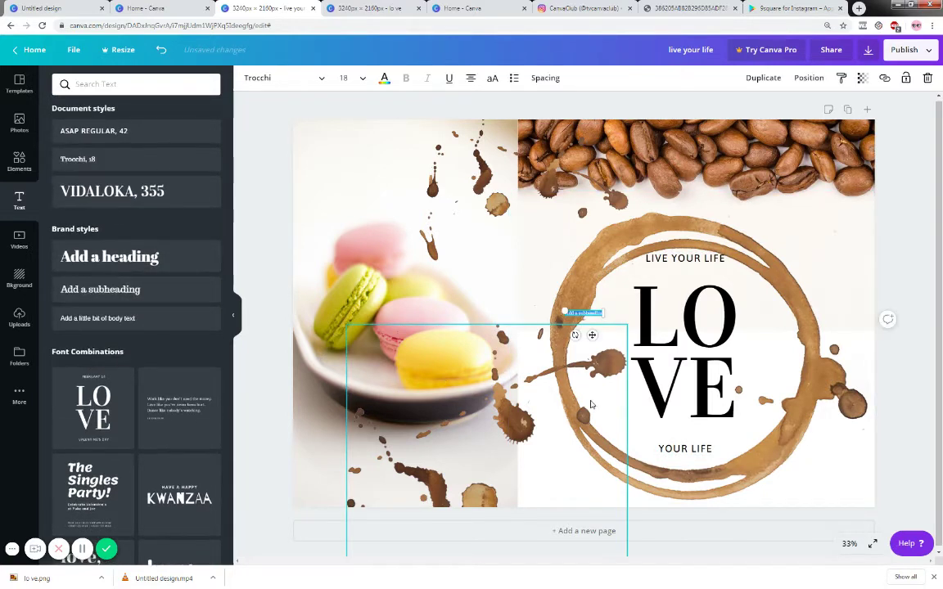
left_click_drag(604, 317, 678, 329)
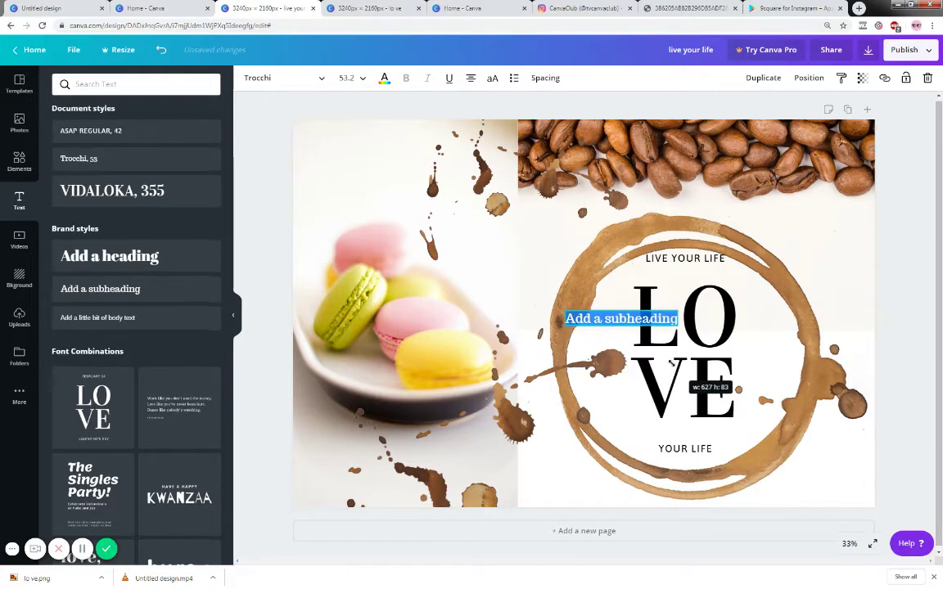
left_click_drag(564, 320, 669, 319)
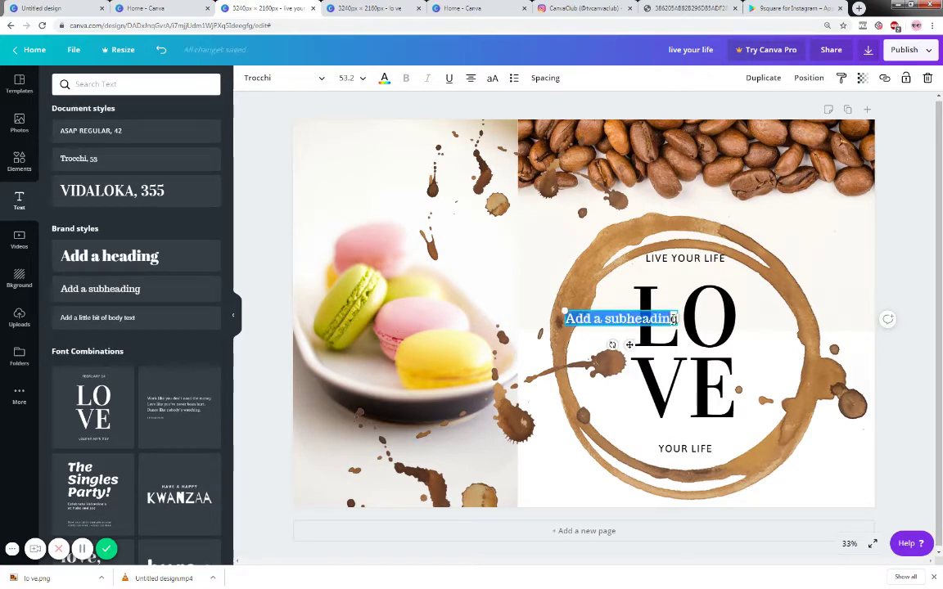
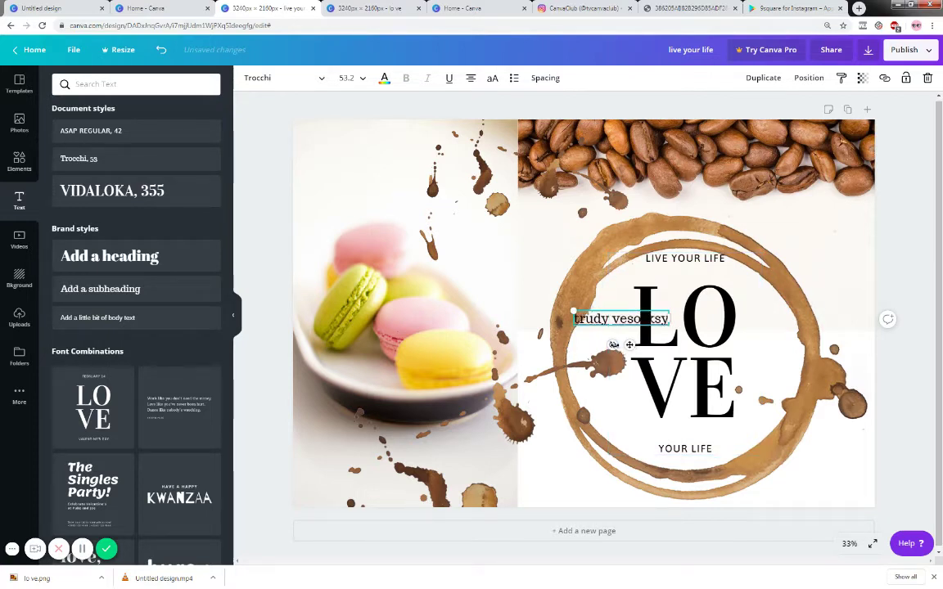
left_click_drag(613, 345, 773, 465)
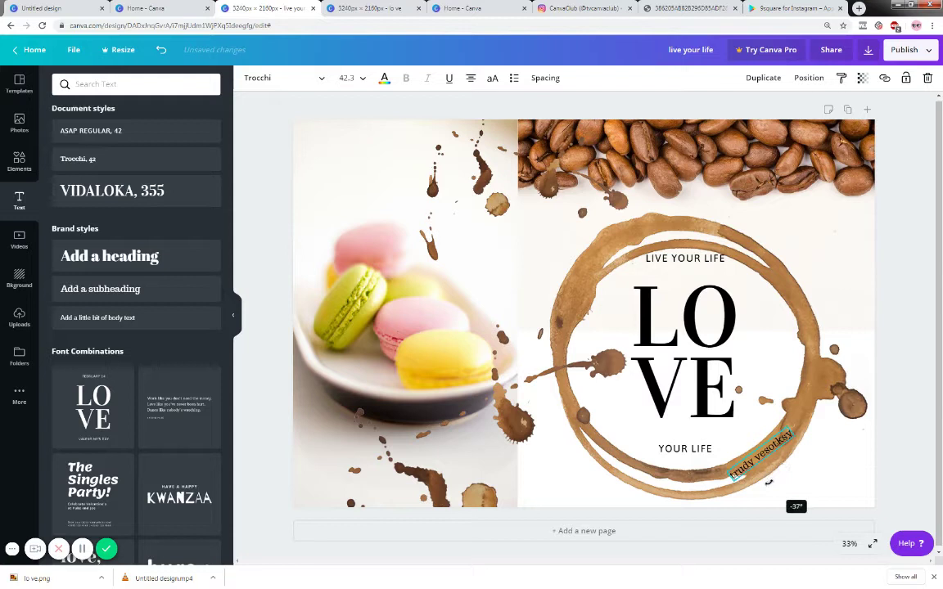
left_click_drag(782, 467, 790, 461)
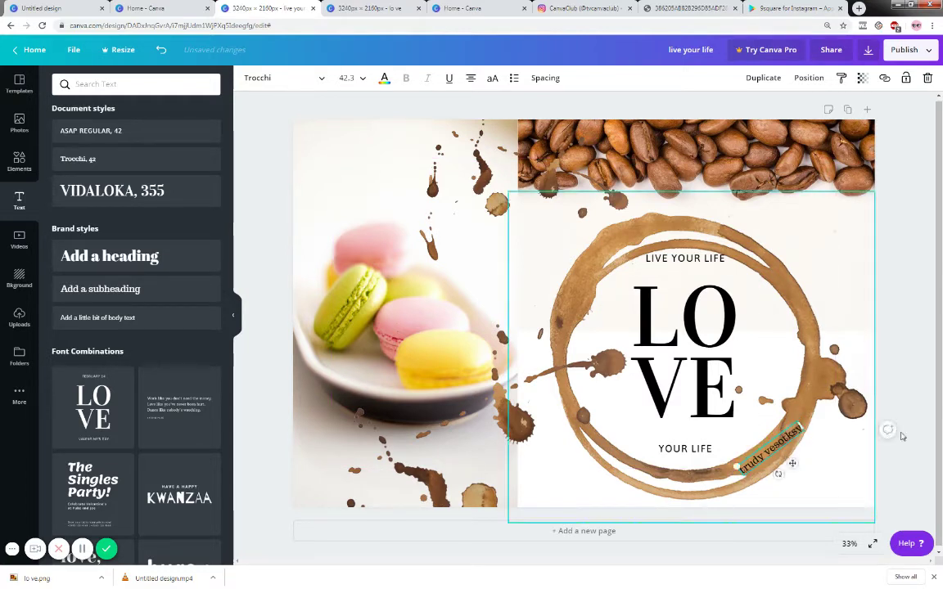
left_click(899, 398)
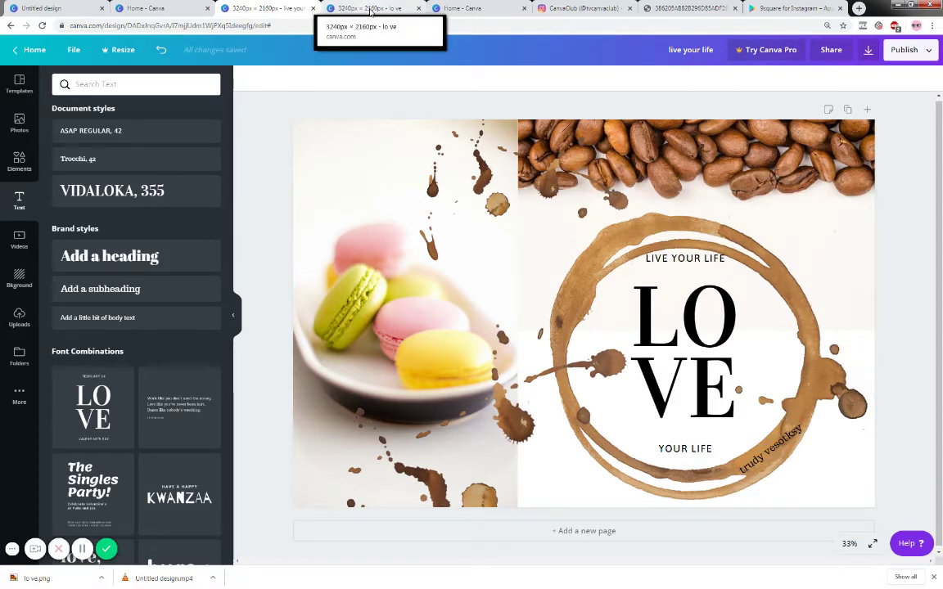
- Switch to the 'live your life' design and check its Download options before closing them
left_click(370, 10)
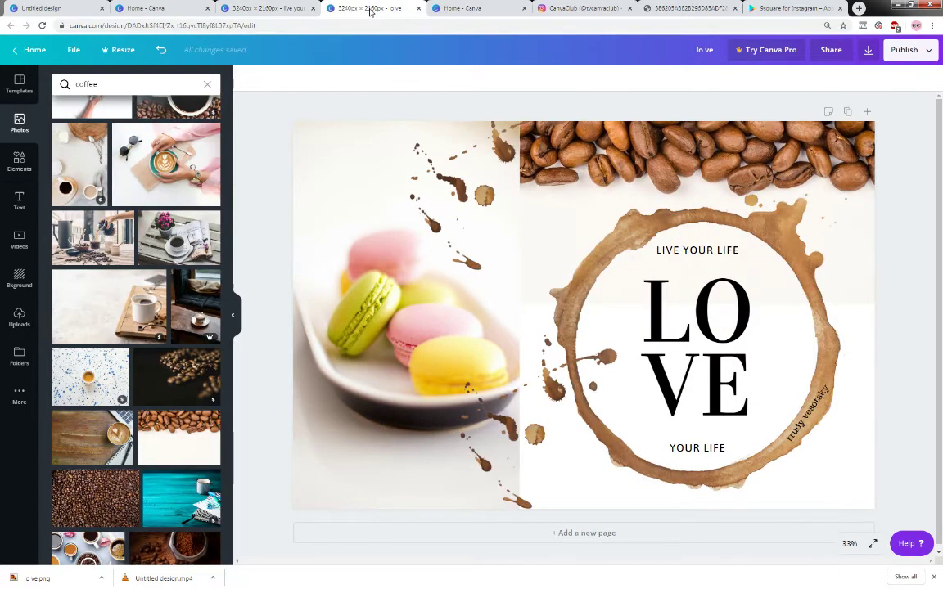
left_click(270, 10)
left_click(358, 10)
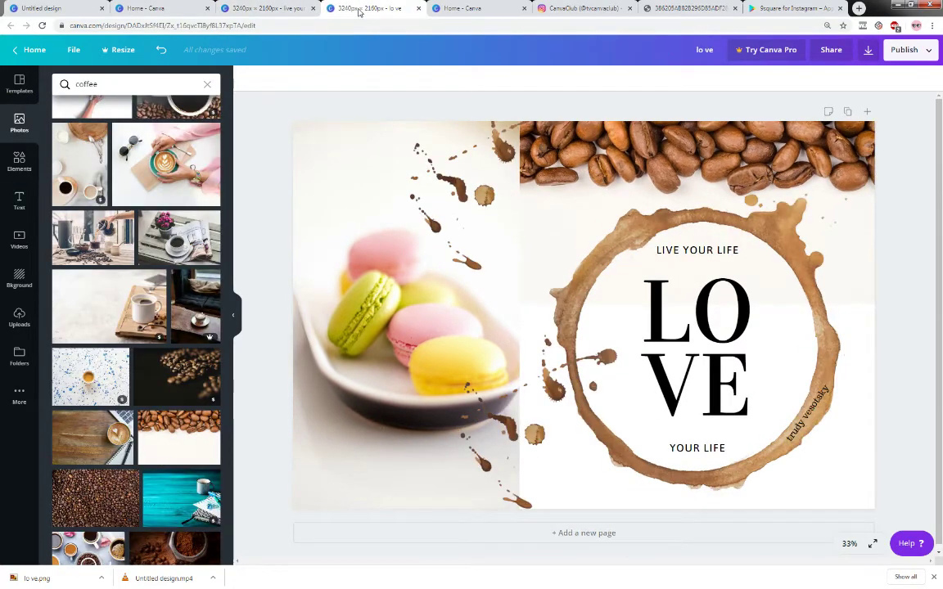
left_click(270, 10)
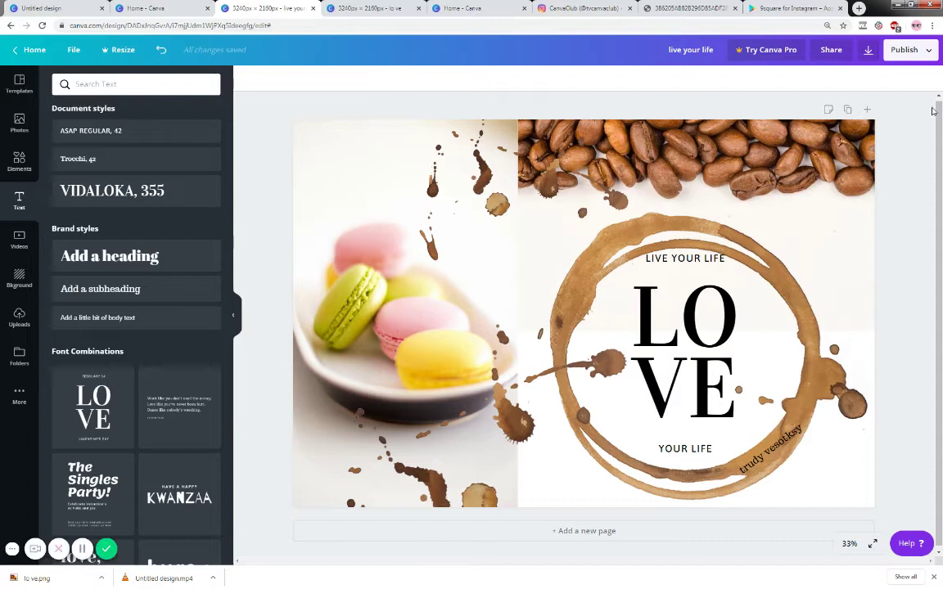
left_click(868, 50)
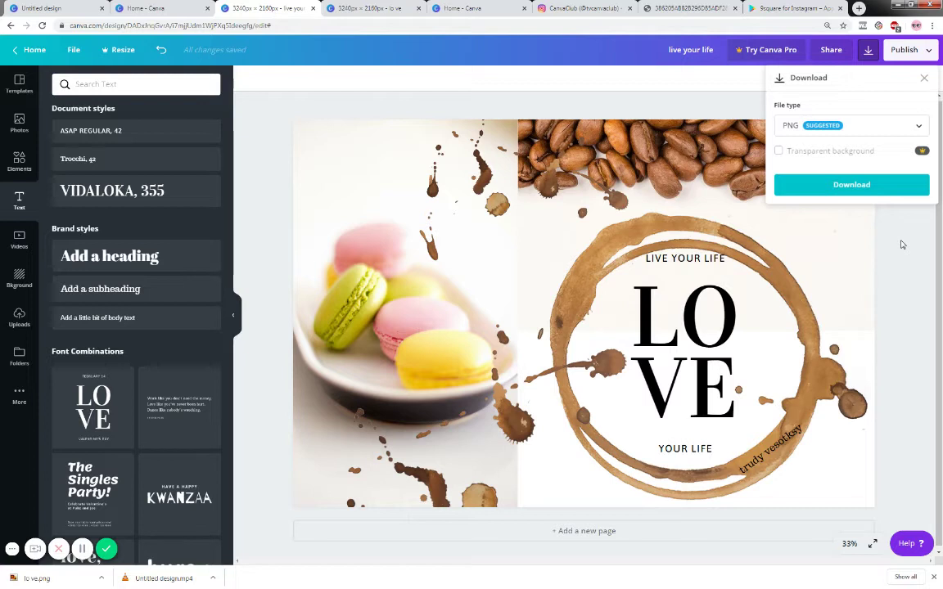
left_click(901, 244)
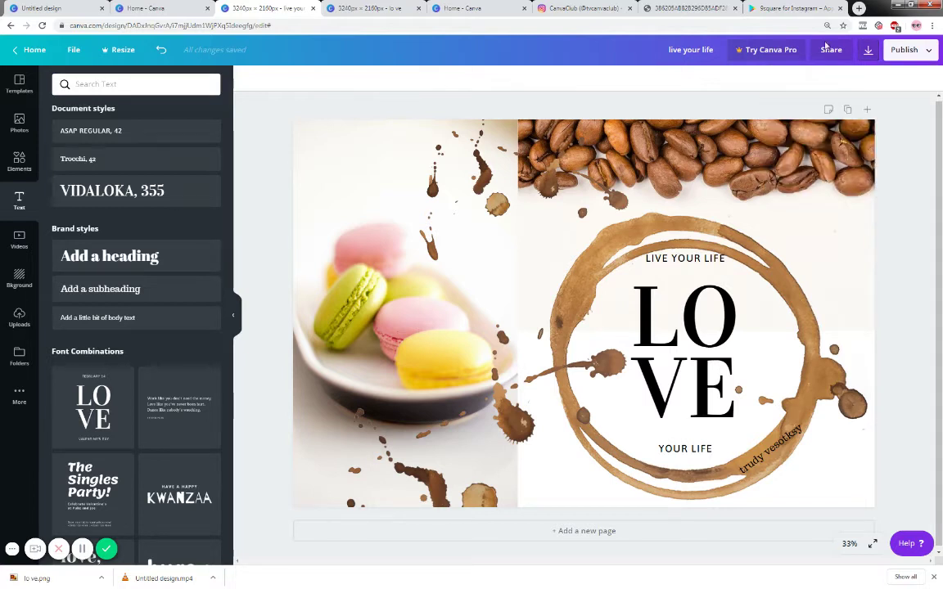
- Switch to the 9Square for Instagram tab to bring in the LOVE coffee design
left_click(794, 9)
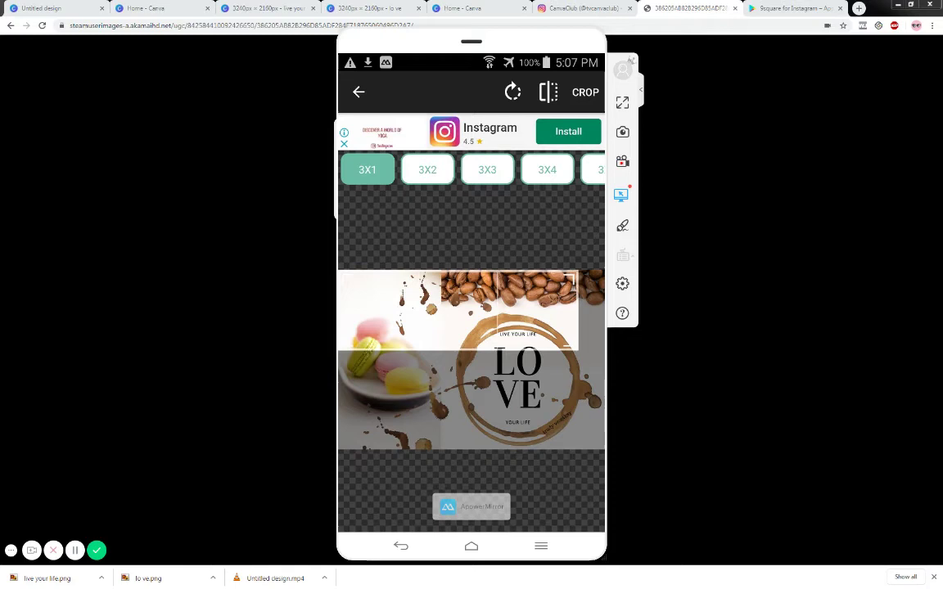
- Apply a 3×2 grid to the LOVE design and save all six tiles to album 'canva practice'
left_click(427, 170)
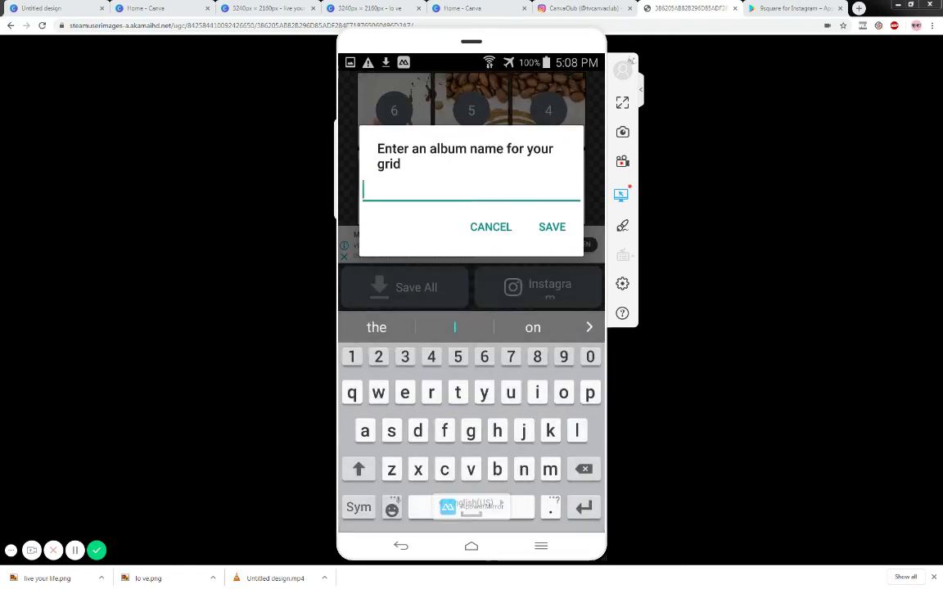
type("canva pr")
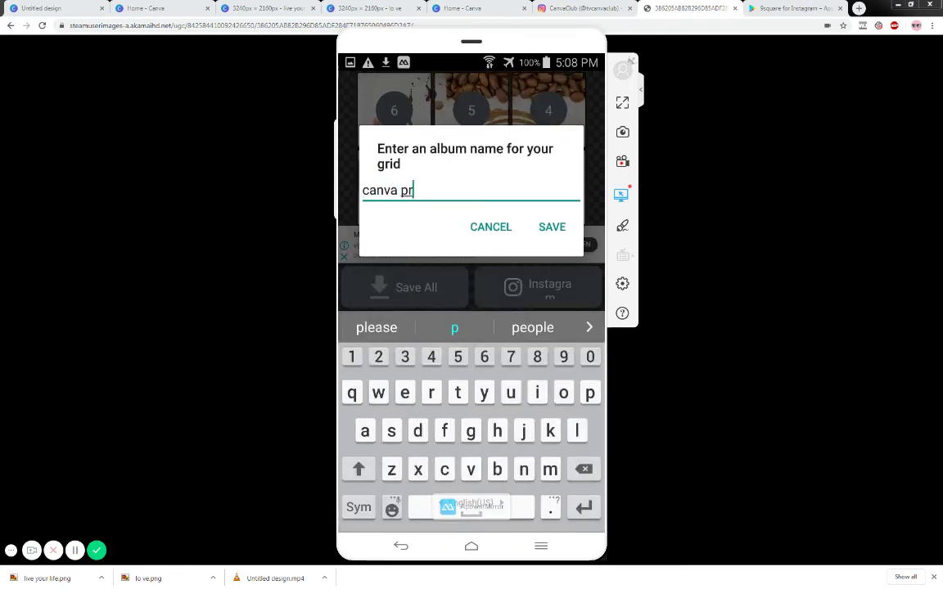
type("actice")
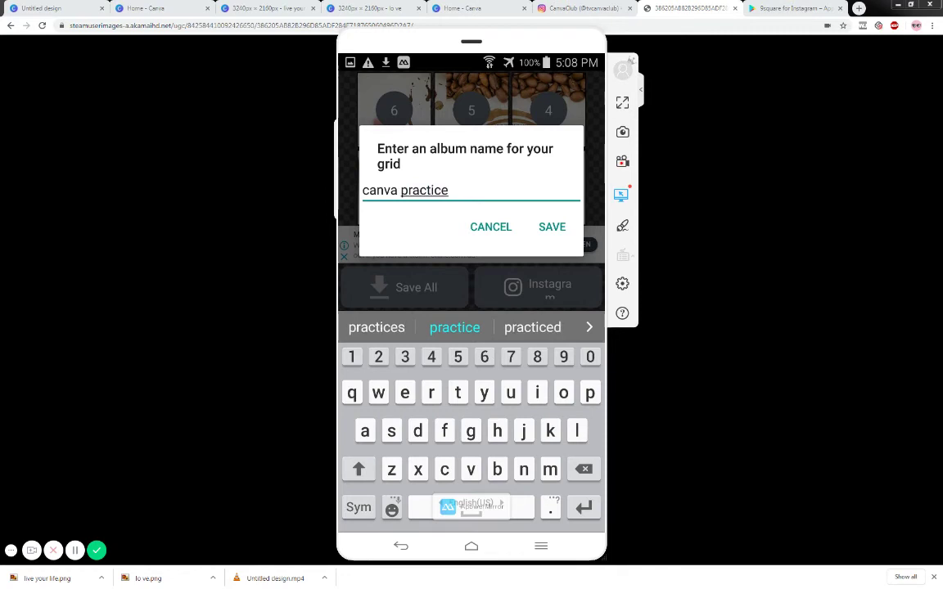
key("Return")
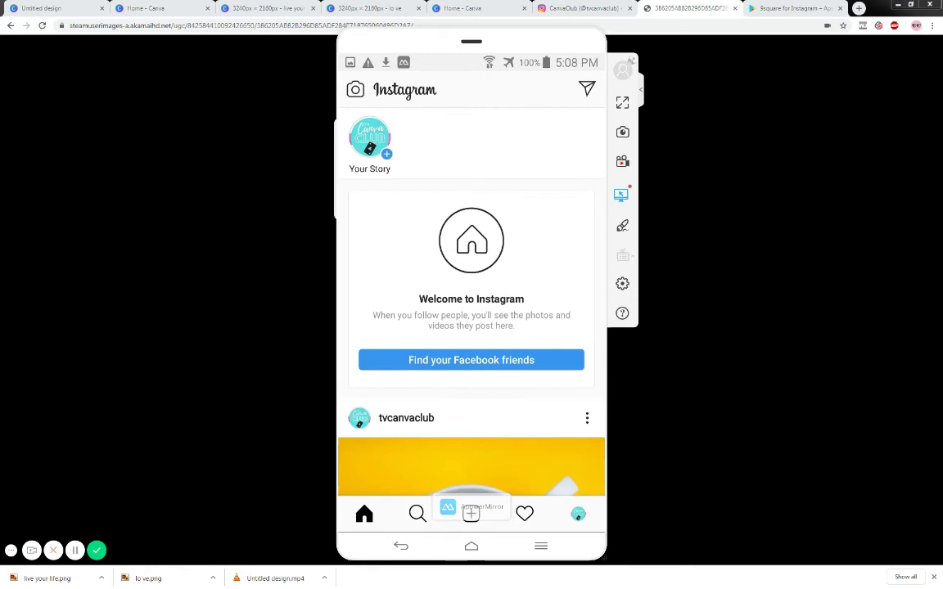
- From the Instagram profile, start a new post and browse the gallery for the first tile
left_click(577, 513)
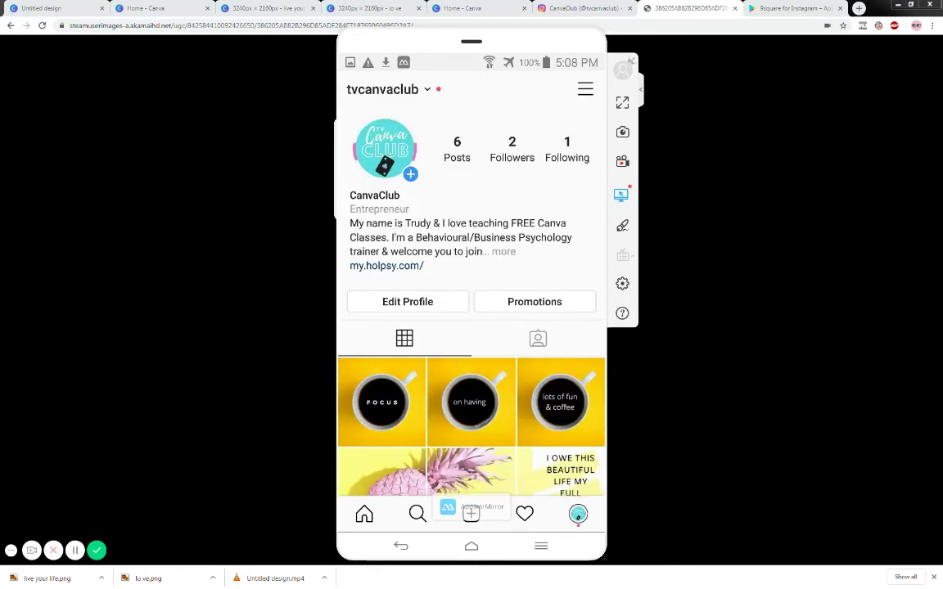
left_click(471, 514)
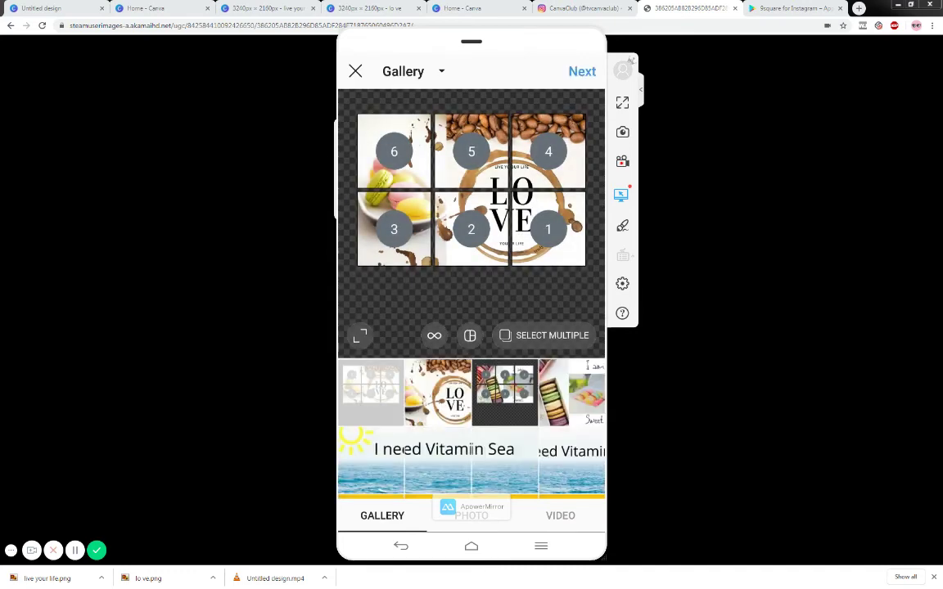
scroll(471, 368, "down", 5)
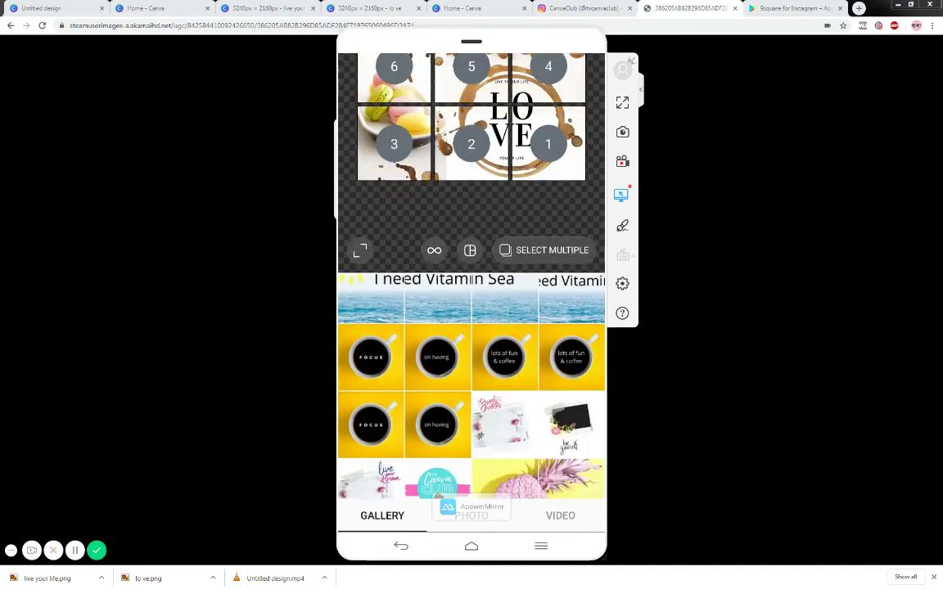
scroll(471, 328, "up", 5)
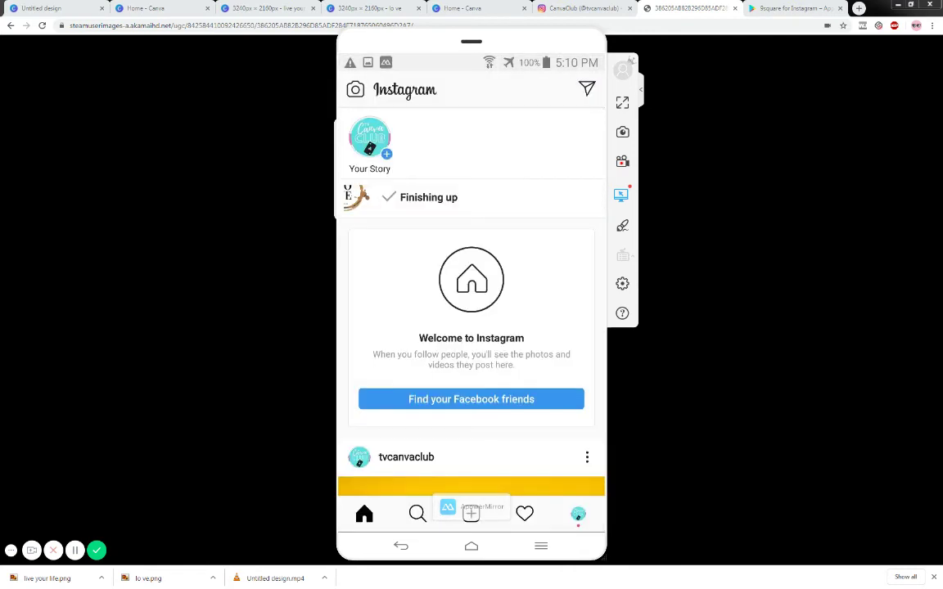
- Refresh the profile, then post the bottom-middle LOVE tile from the gallery
left_click(578, 513)
left_click_drag(471, 245, 471, 298)
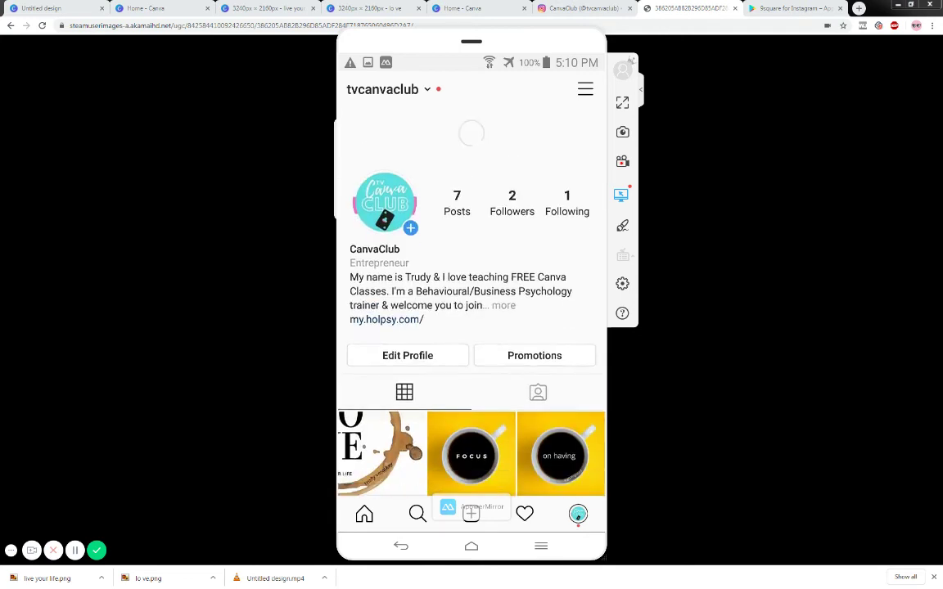
left_click(471, 513)
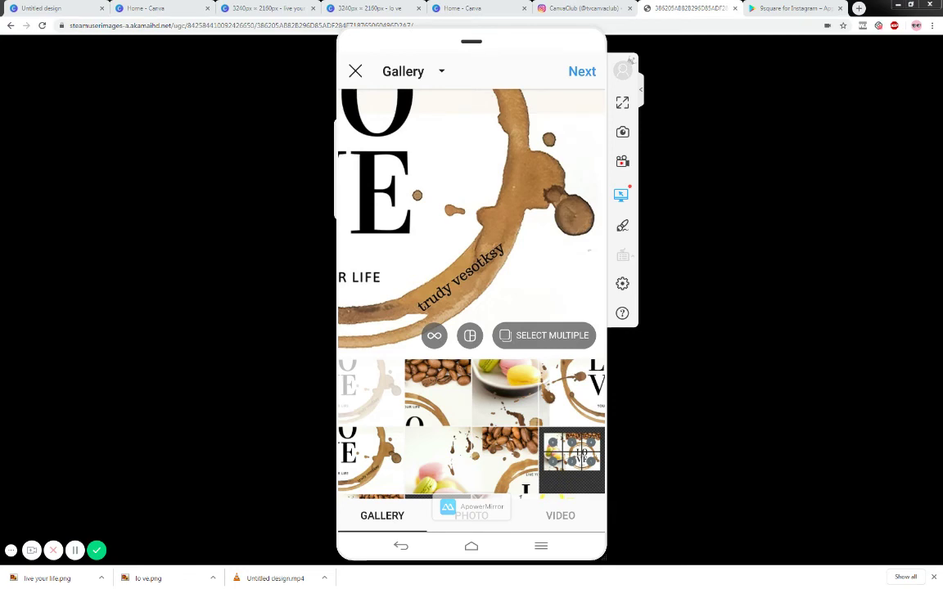
left_click(571, 391)
left_click(582, 71)
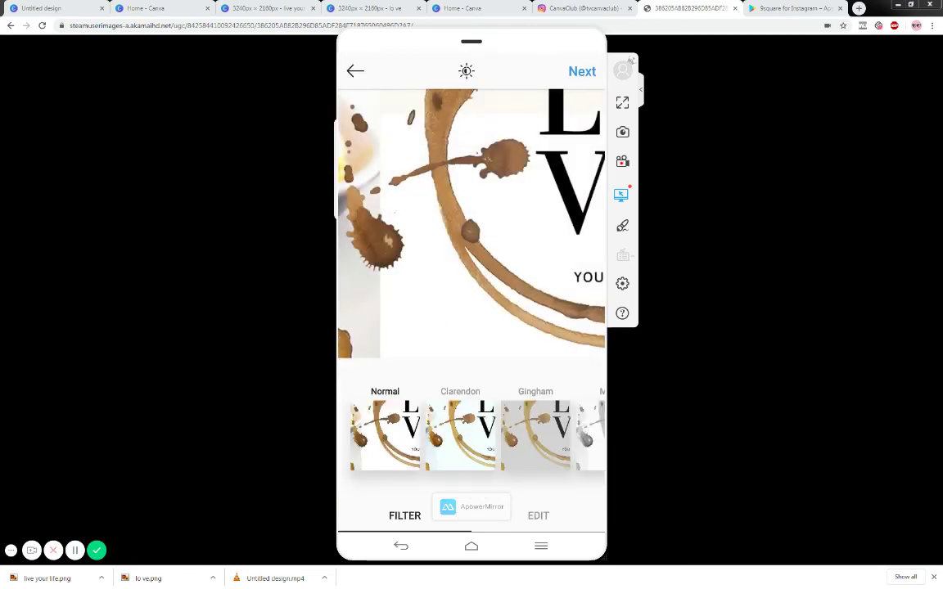
left_click(582, 71)
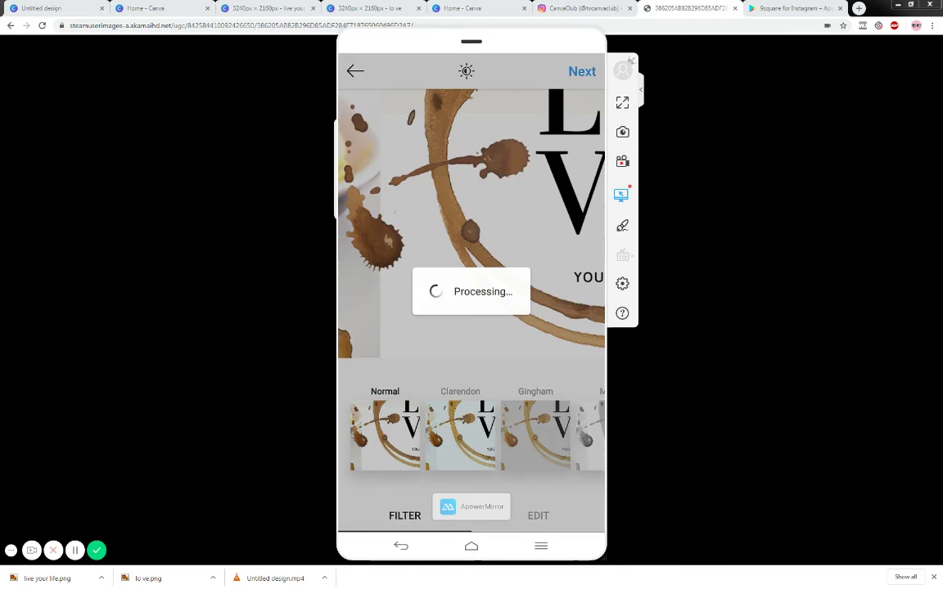
left_click(578, 89)
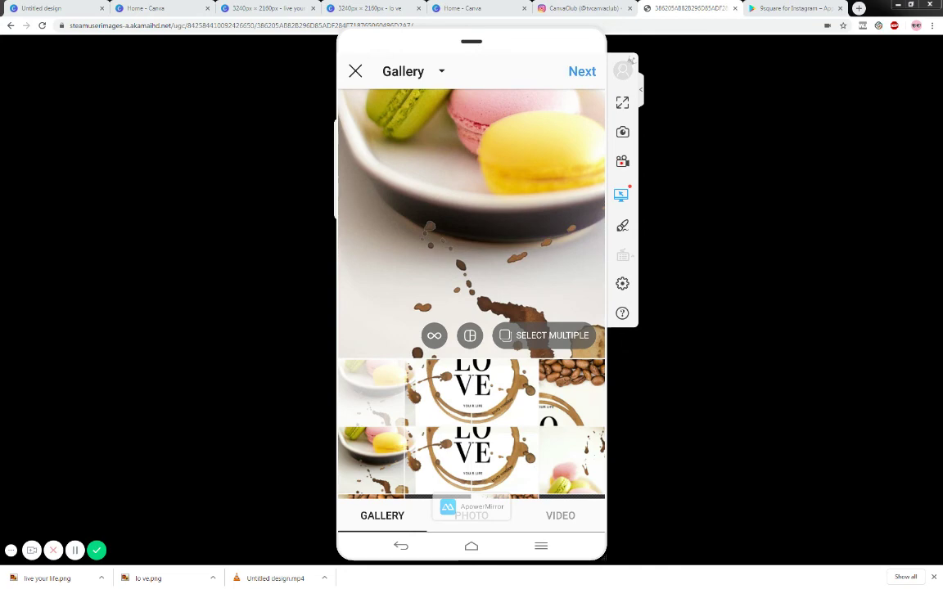
- Post the top-right coffee-bean tile and return to the profile page
left_click(572, 391)
left_click(582, 71)
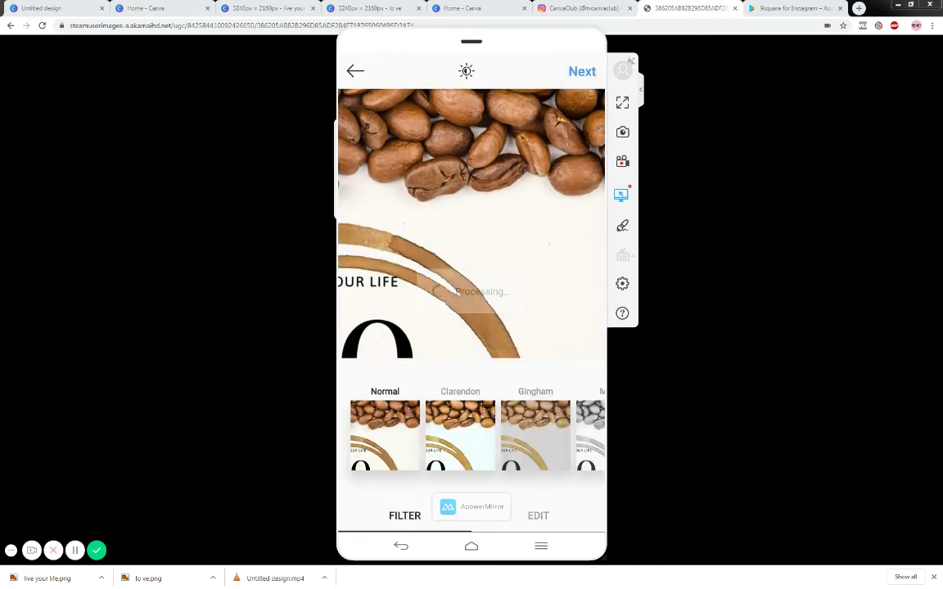
left_click(581, 71)
left_click(578, 89)
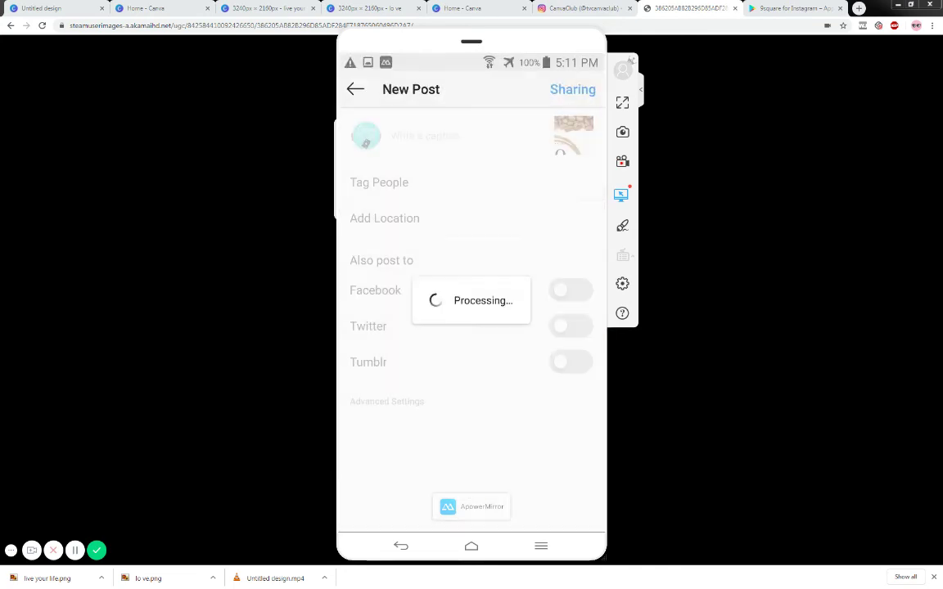
left_click(577, 514)
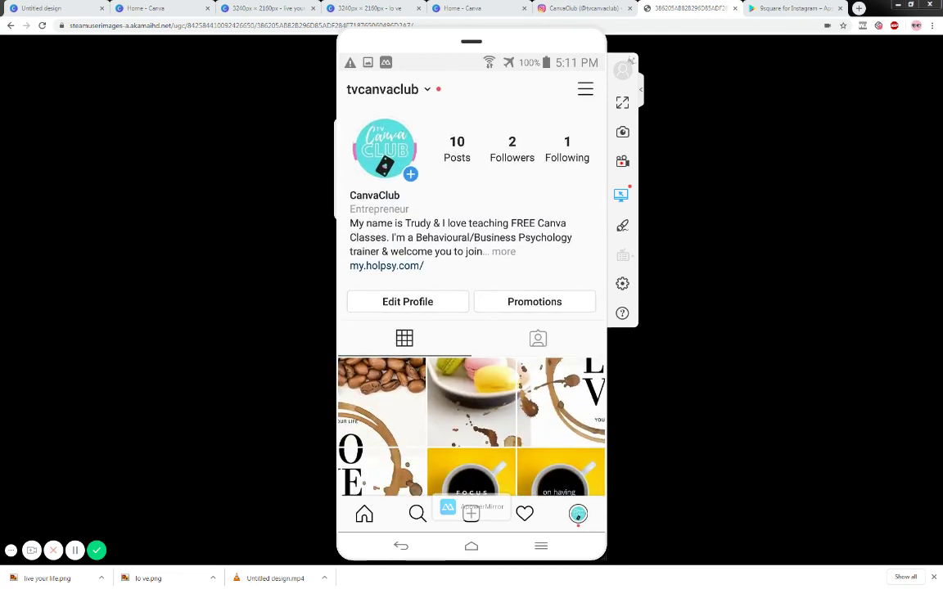
- Post the remaining LOVE tiles and return to the profile grid
left_click(471, 514)
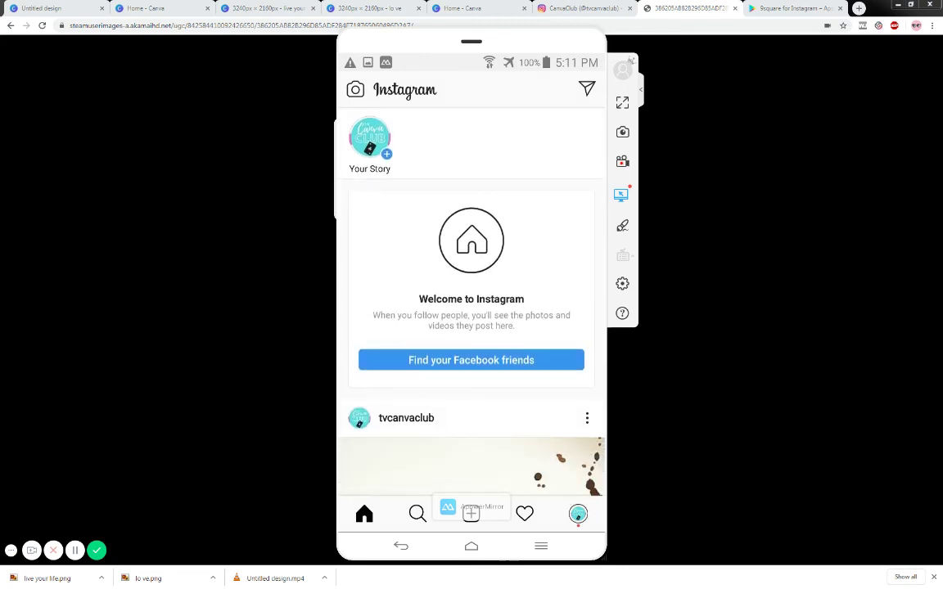
left_click(578, 514)
scroll(471, 368, "down", 3)
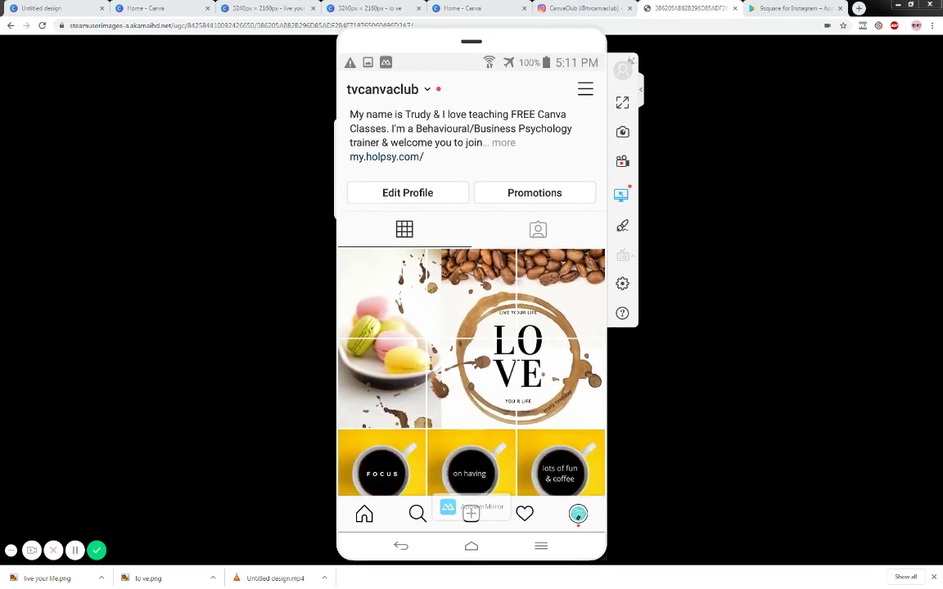
- Open the centre LOVE tile post, then go back to the profile grid
left_click(471, 382)
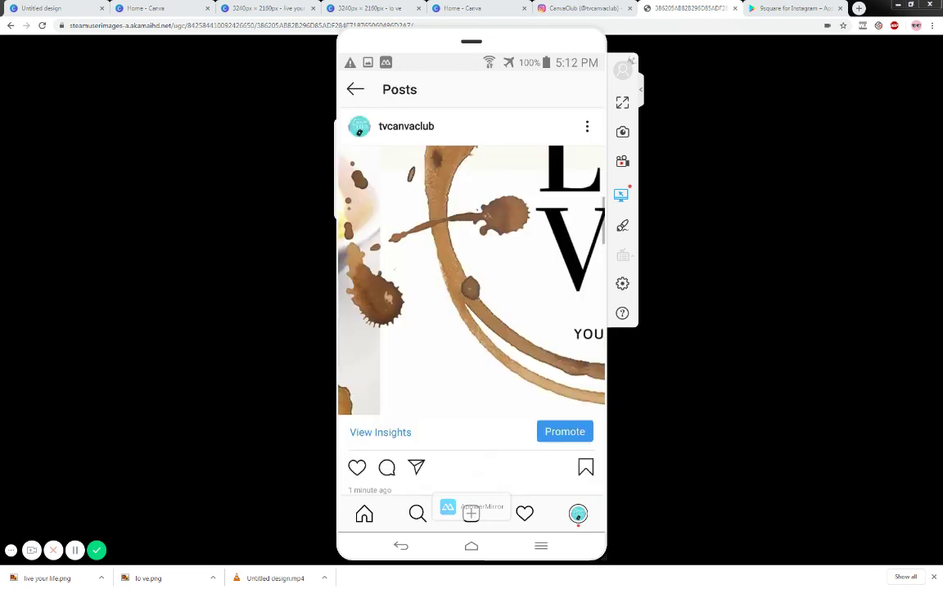
key("Escape")
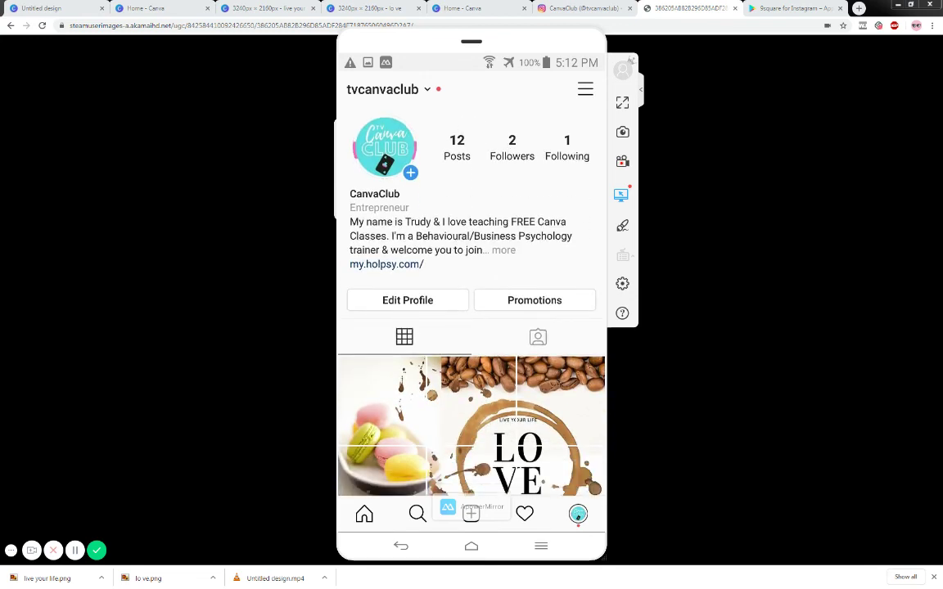
scroll(471, 368, "down", 3)
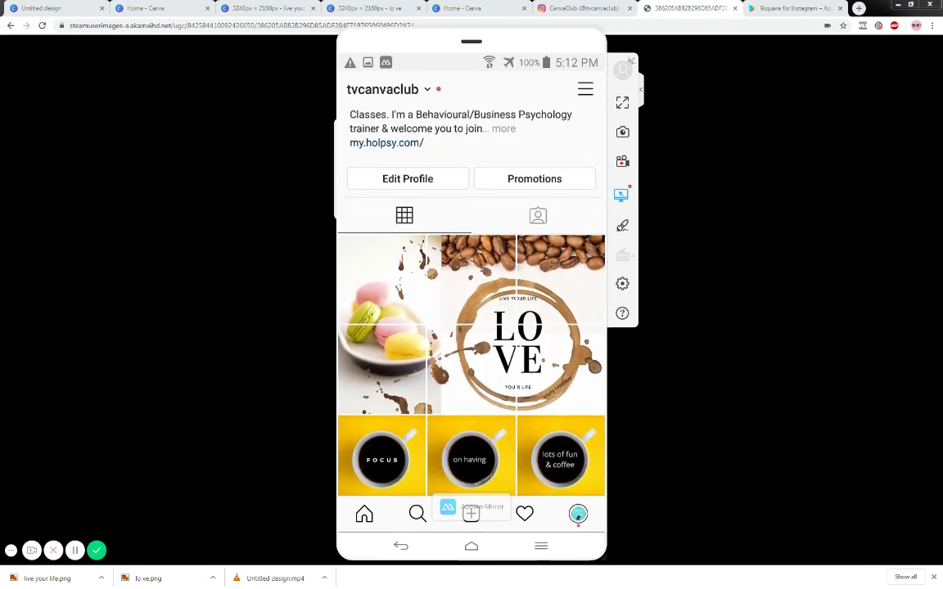